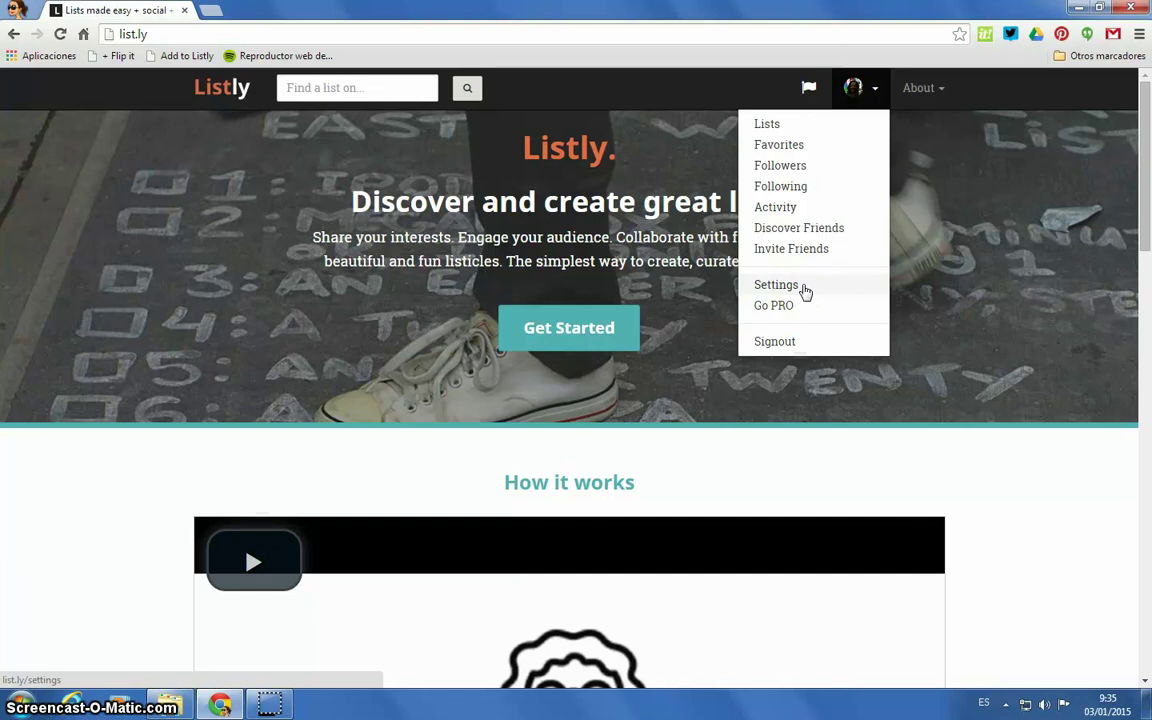
# - Open the page showing the account's own lists
pyautogui.click(798, 304)
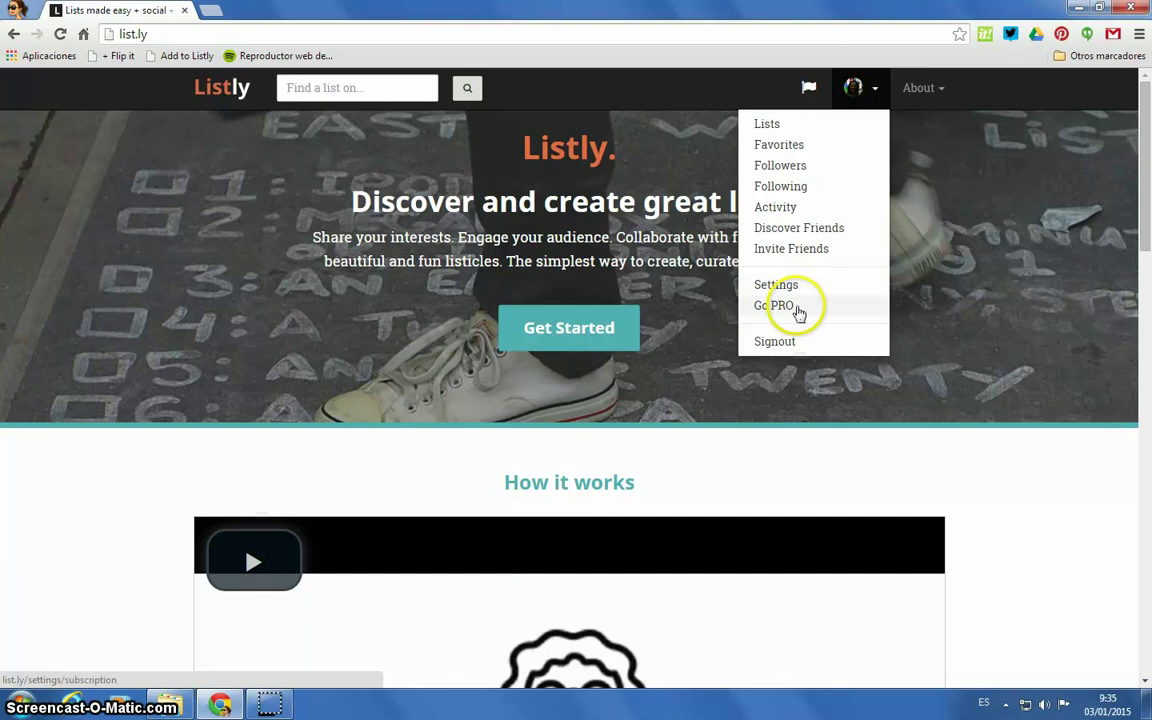
pyautogui.click(797, 340)
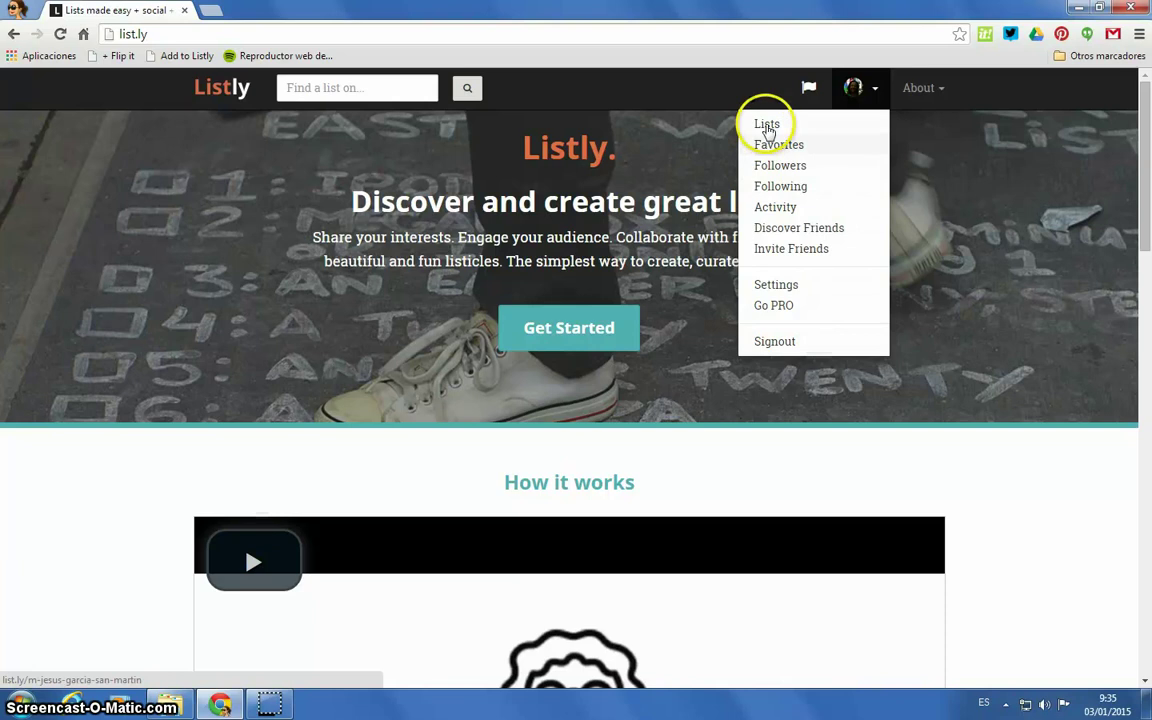
pyautogui.click(767, 125)
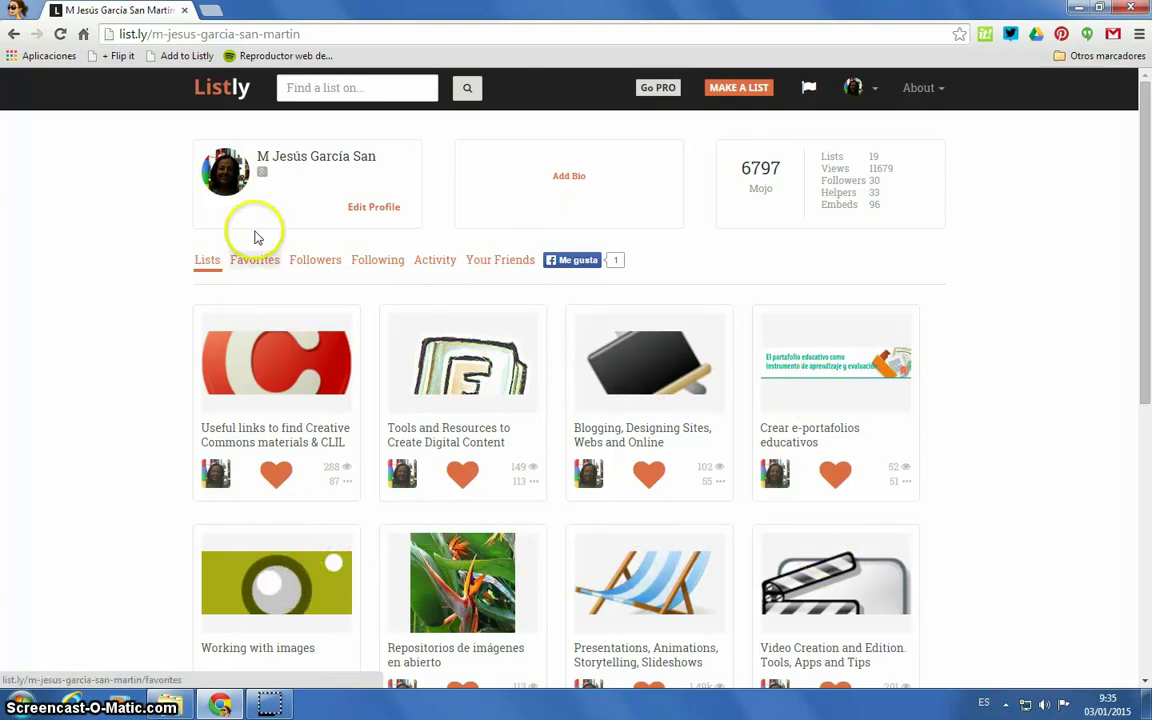
pyautogui.click(381, 214)
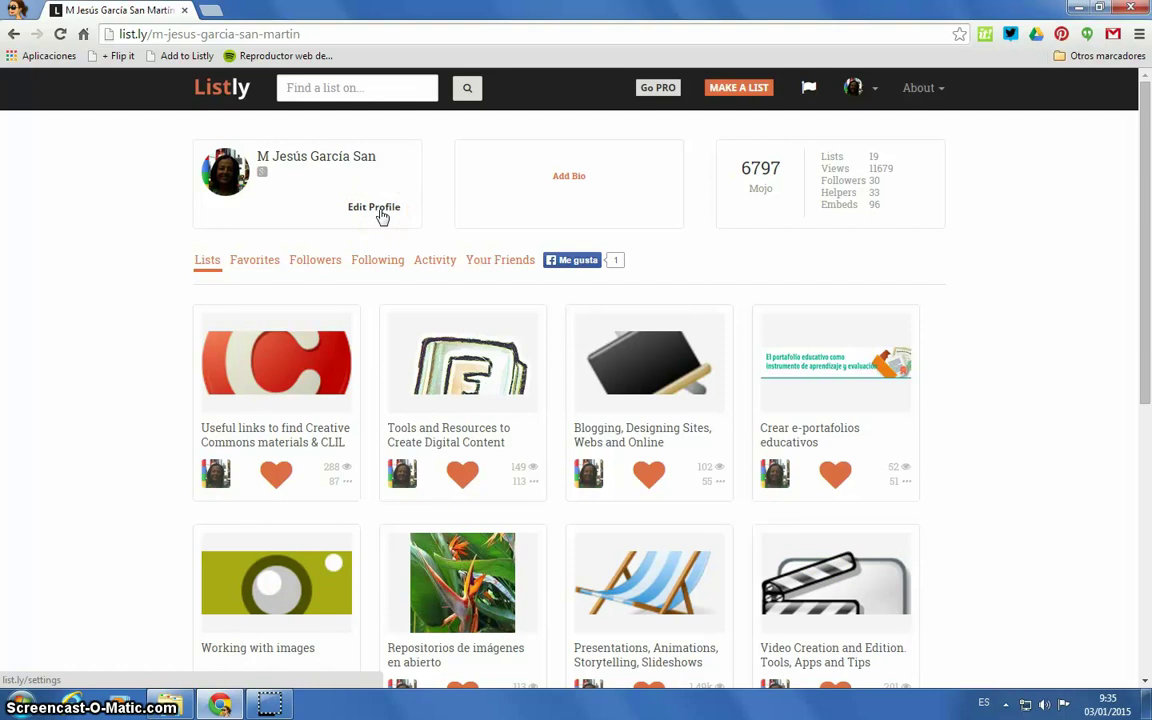
pyautogui.click(385, 208)
pyautogui.click(569, 180)
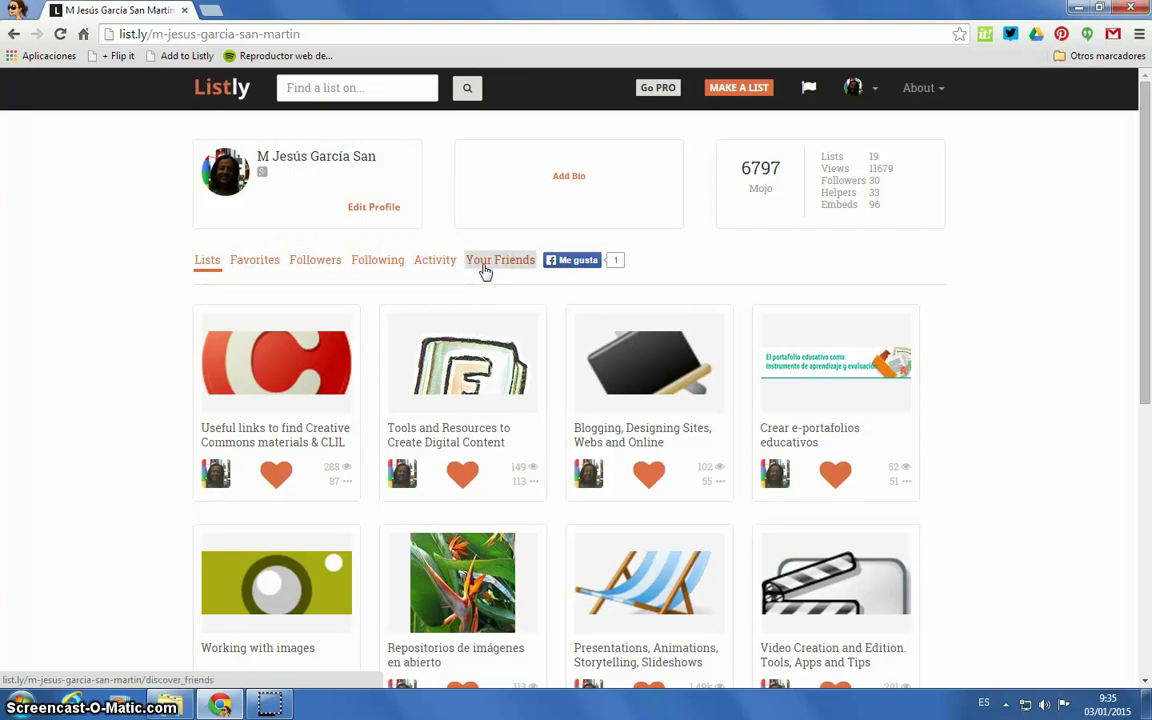
# - Start a new list and name it "Curación de contenidos"
pyautogui.click(740, 87)
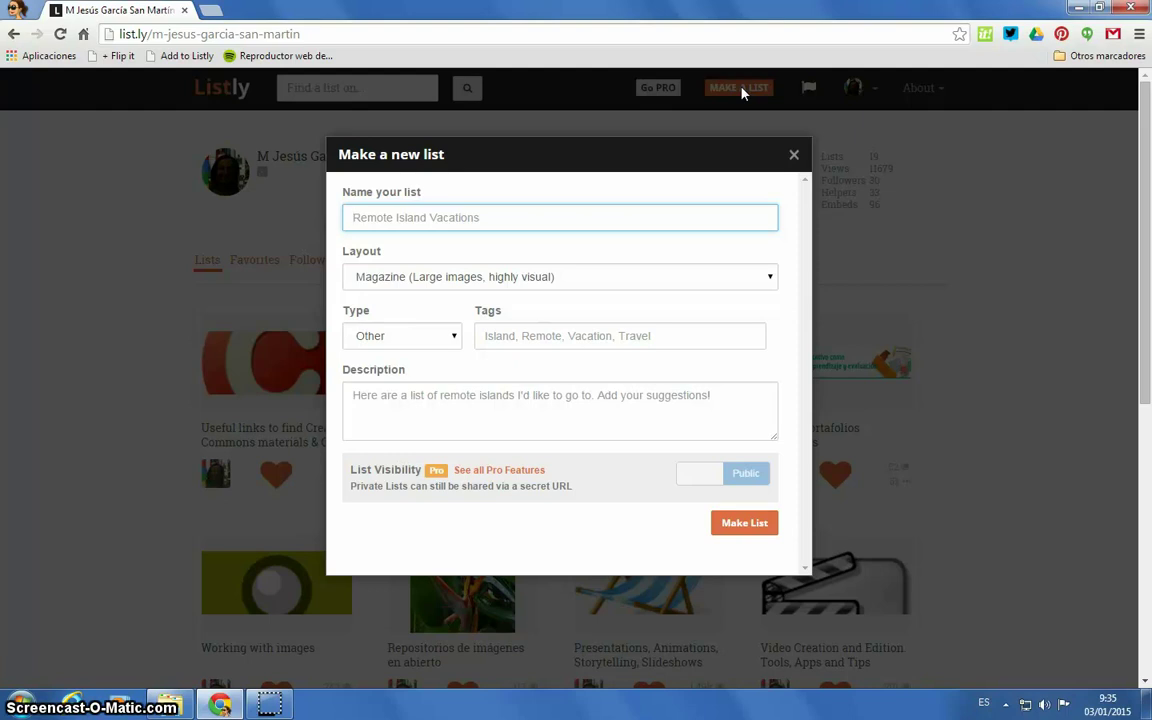
pyautogui.write('Curación ')
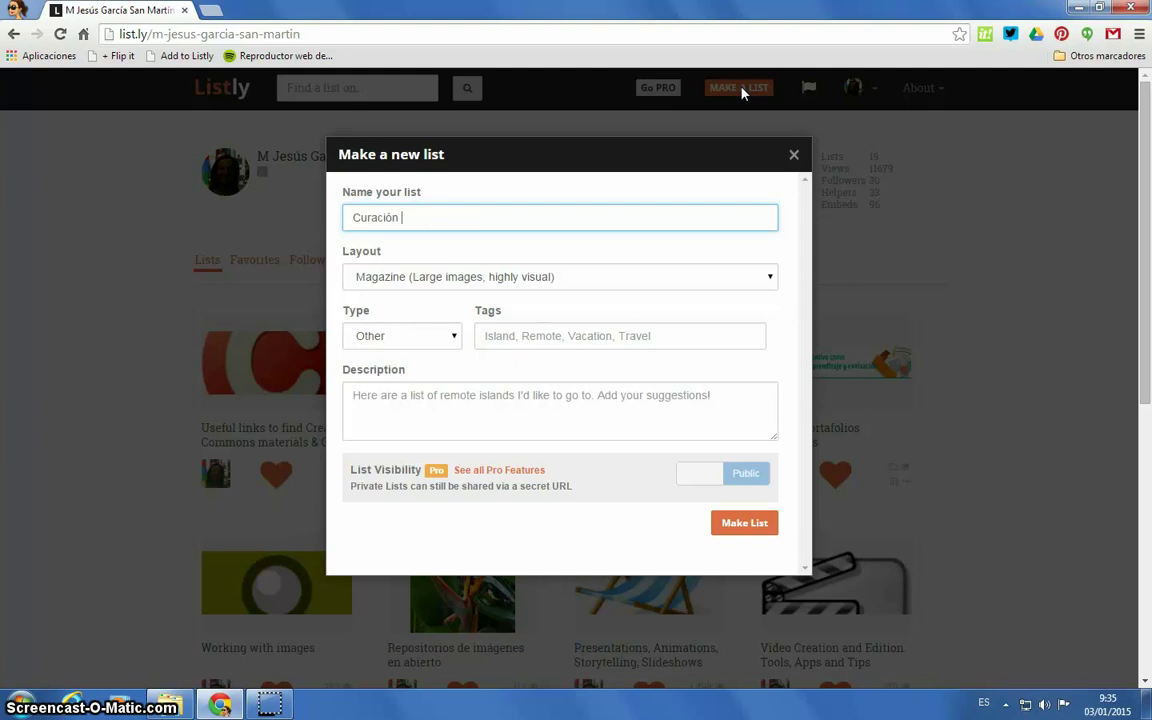
pyautogui.write('en')
pyautogui.press('BackSpace')
pyautogui.press('BackSpace')
pyautogui.write('de contenidos')
# - Set the new list's layout to List (Simple list layout, small images) and its type to Resource
pyautogui.click(769, 278)
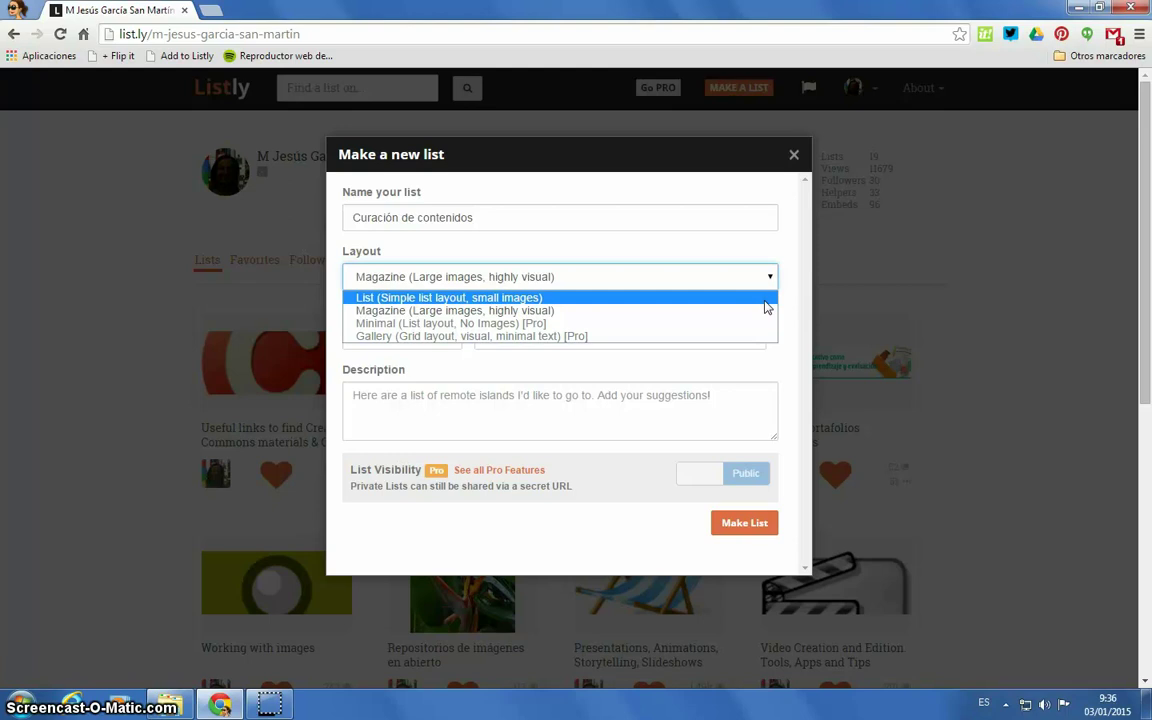
pyautogui.click(765, 300)
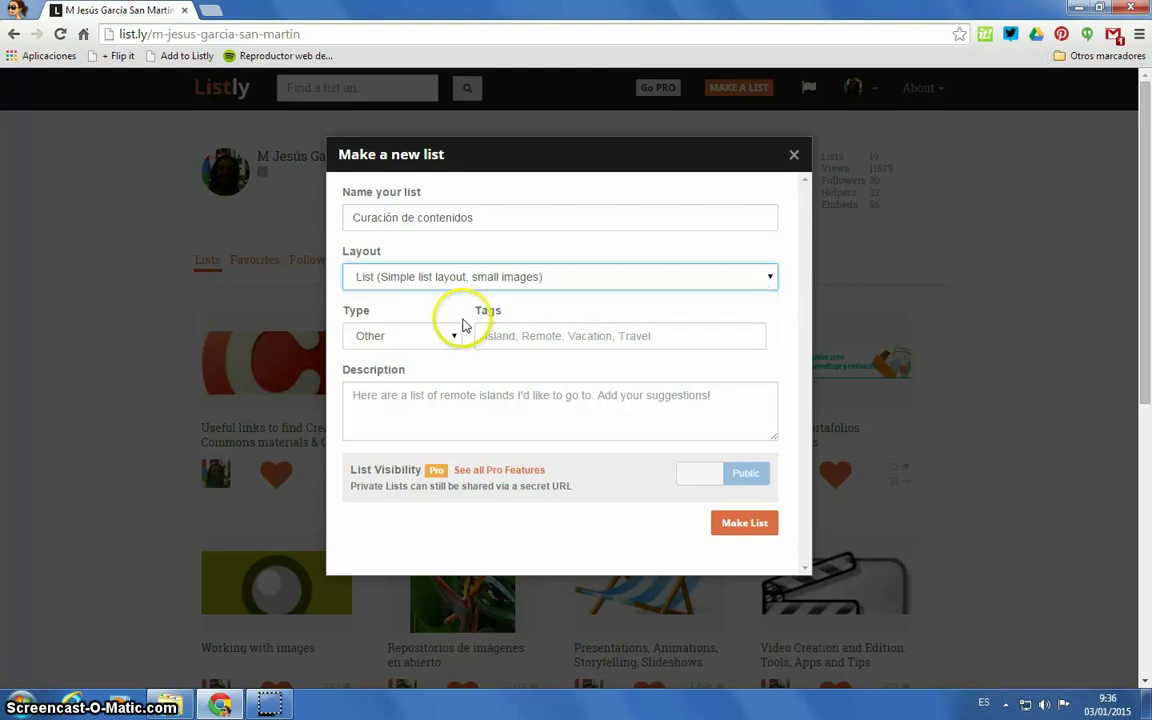
pyautogui.click(453, 336)
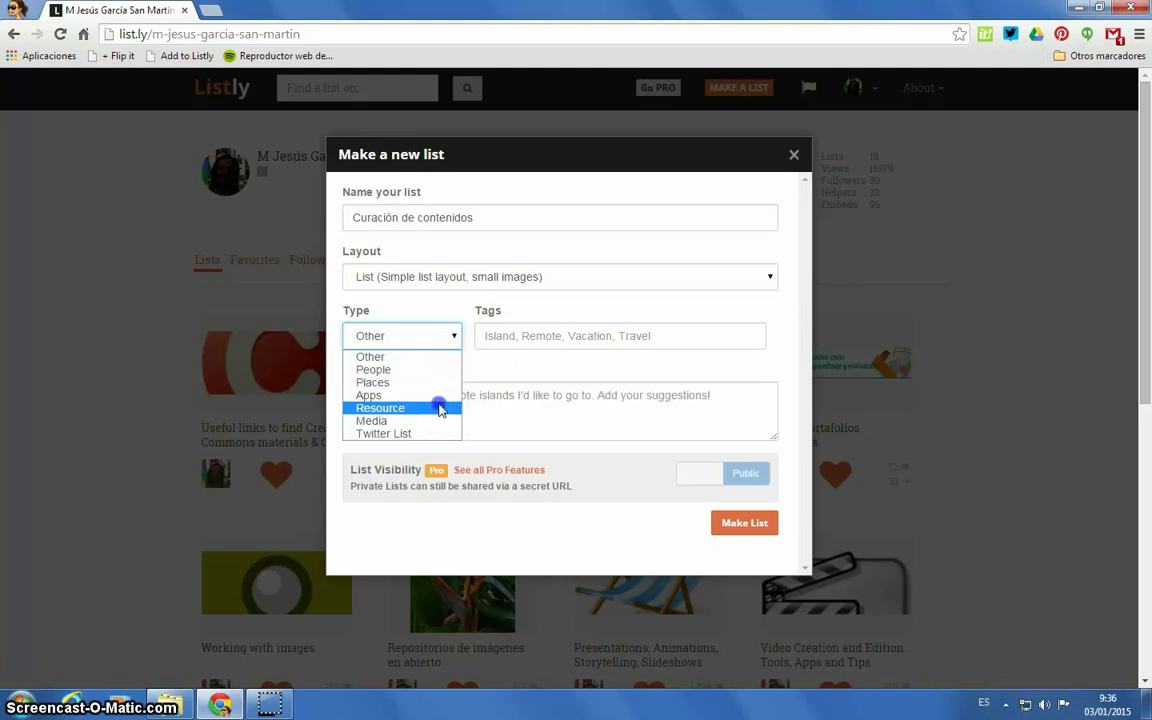
pyautogui.click(440, 409)
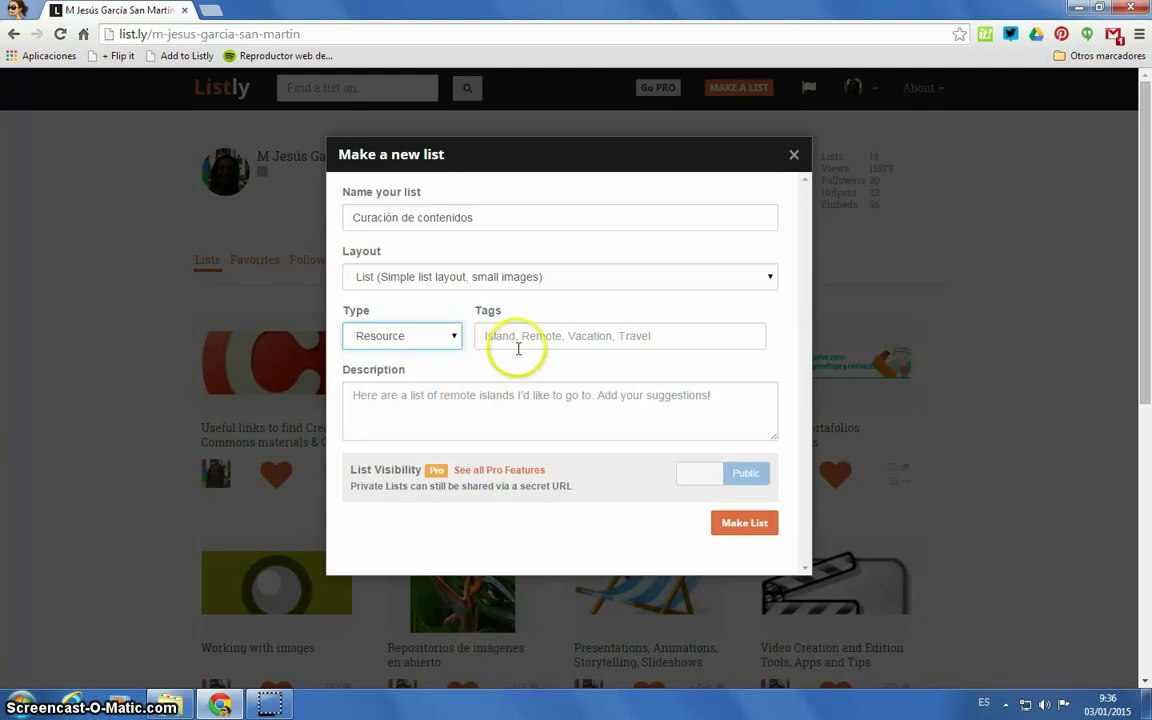
# - Tag the new list with "Curación, Contenidos, Gestión, Información"
pyautogui.click(531, 338)
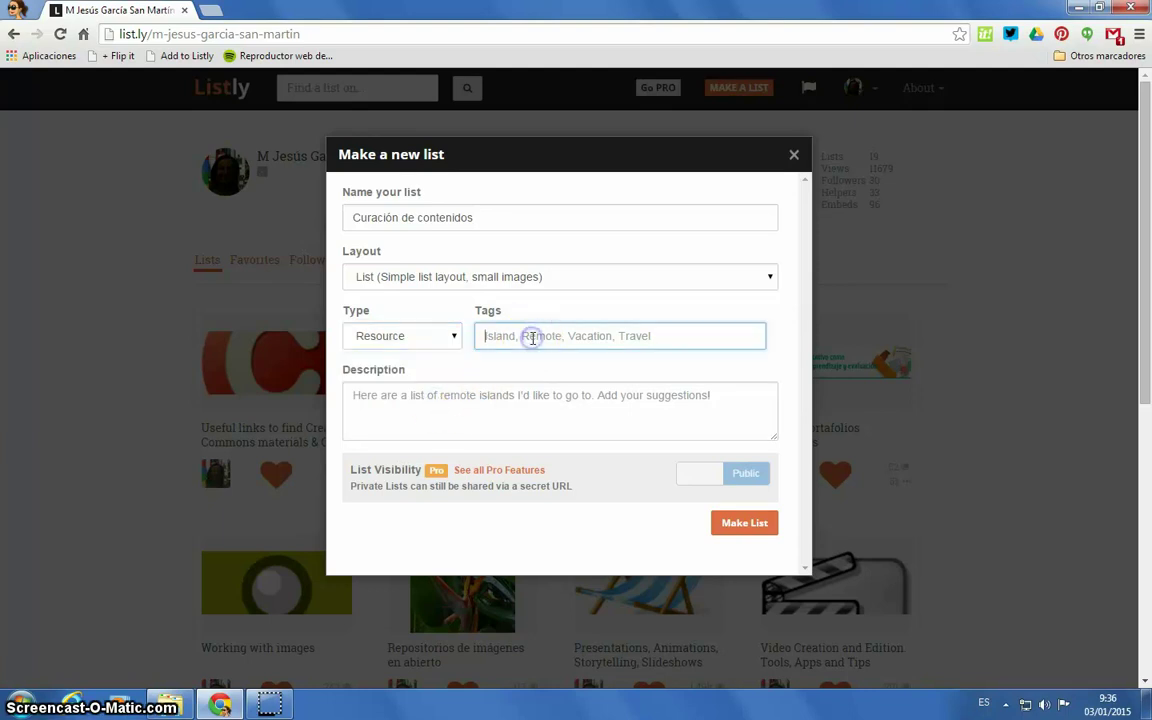
pyautogui.write('Cur')
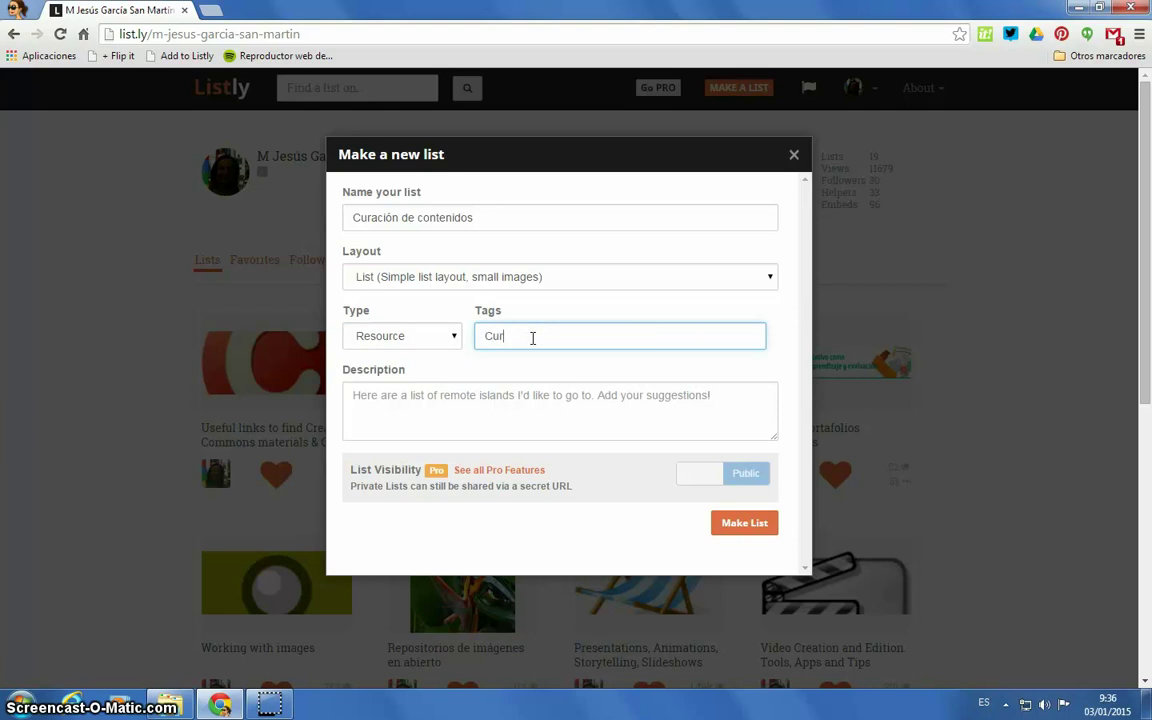
pyautogui.write('ación')
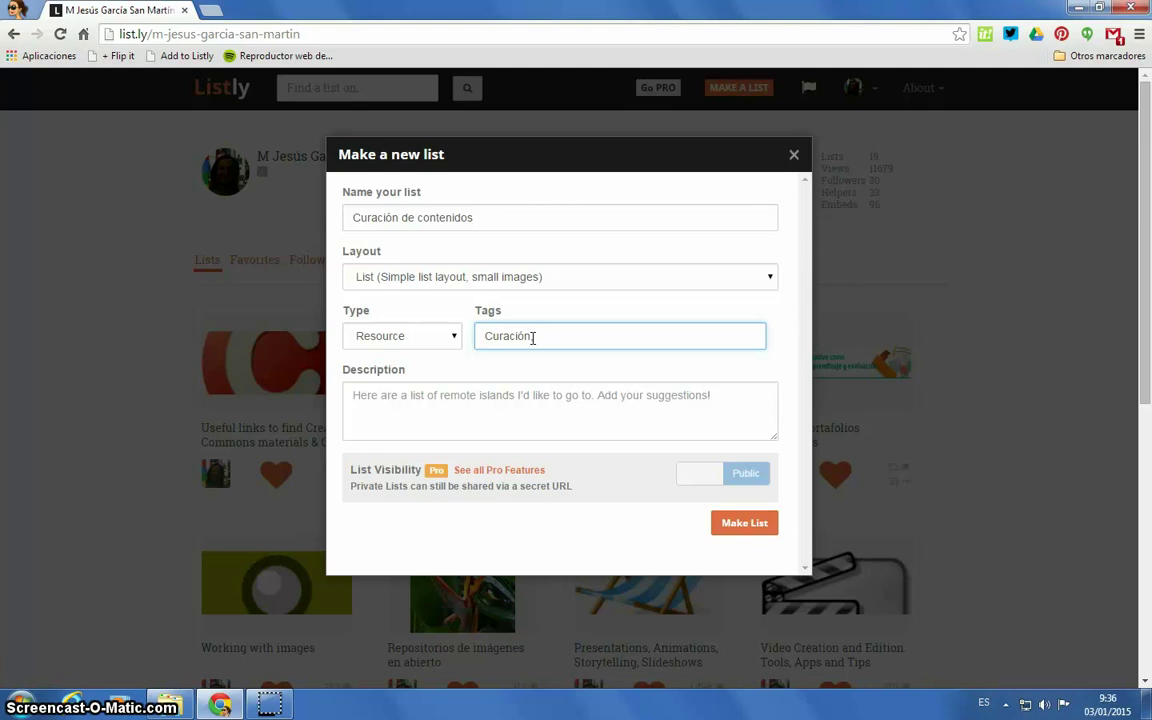
pyautogui.write('Con')
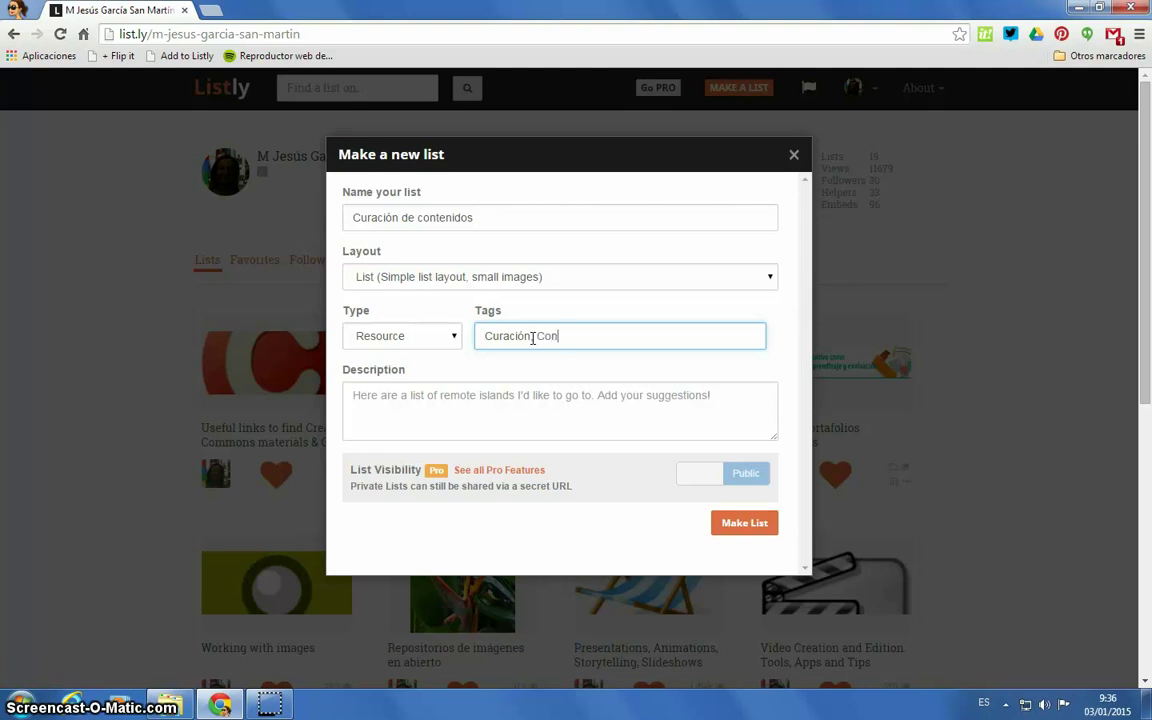
pyautogui.write('tenidos, ')
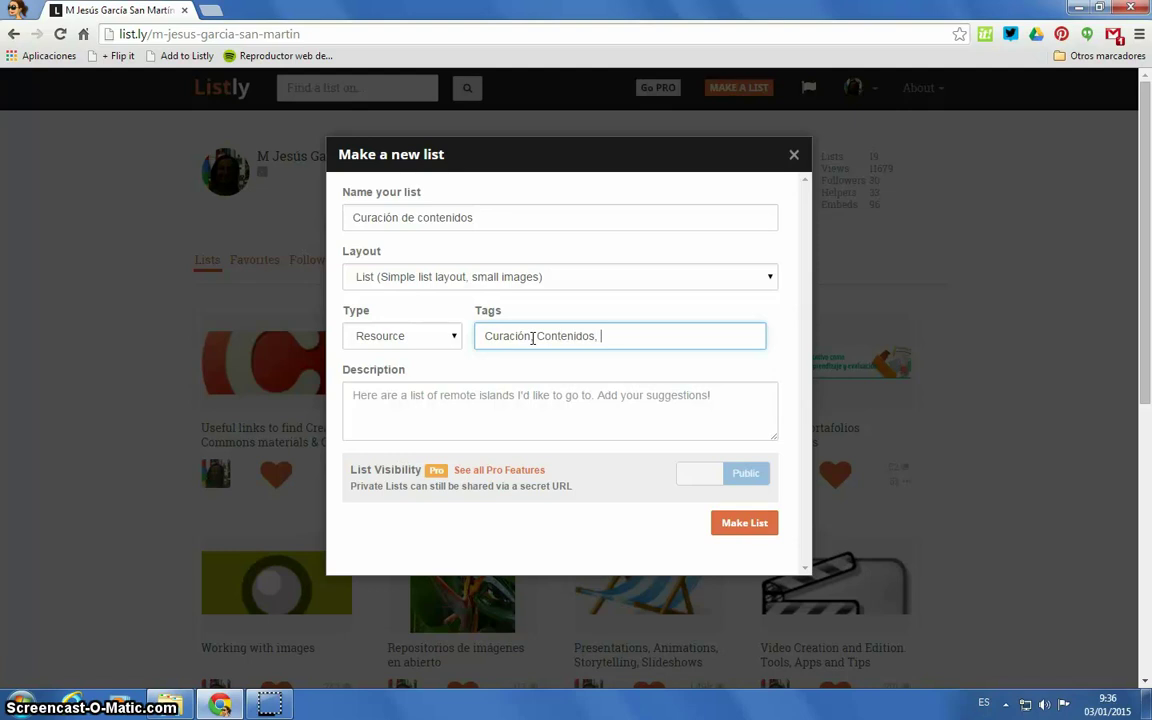
pyautogui.write('Gestión,')
pyautogui.click(676, 347)
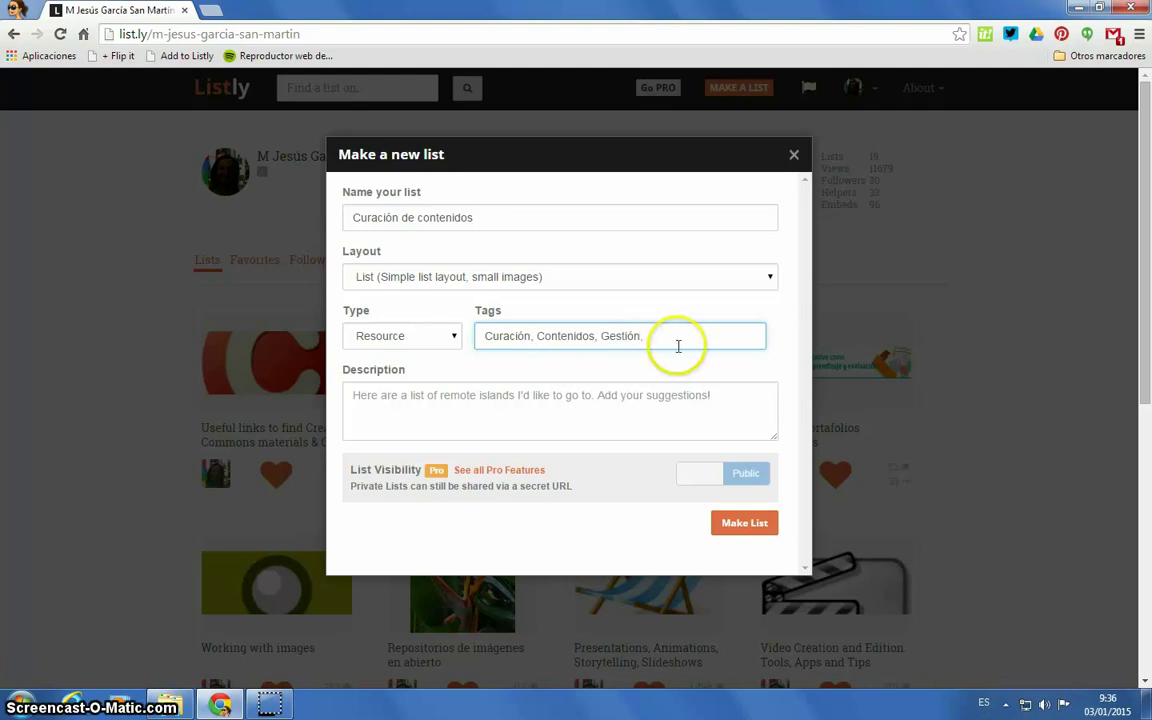
pyautogui.write('I')
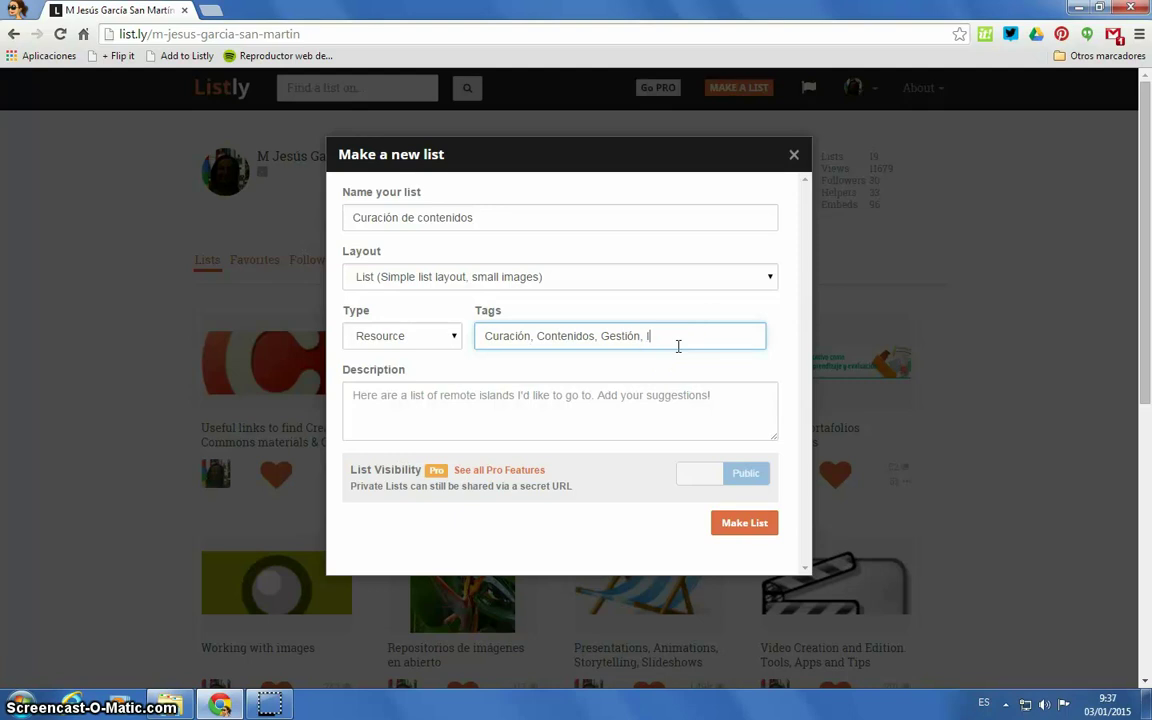
pyautogui.write('nformación')
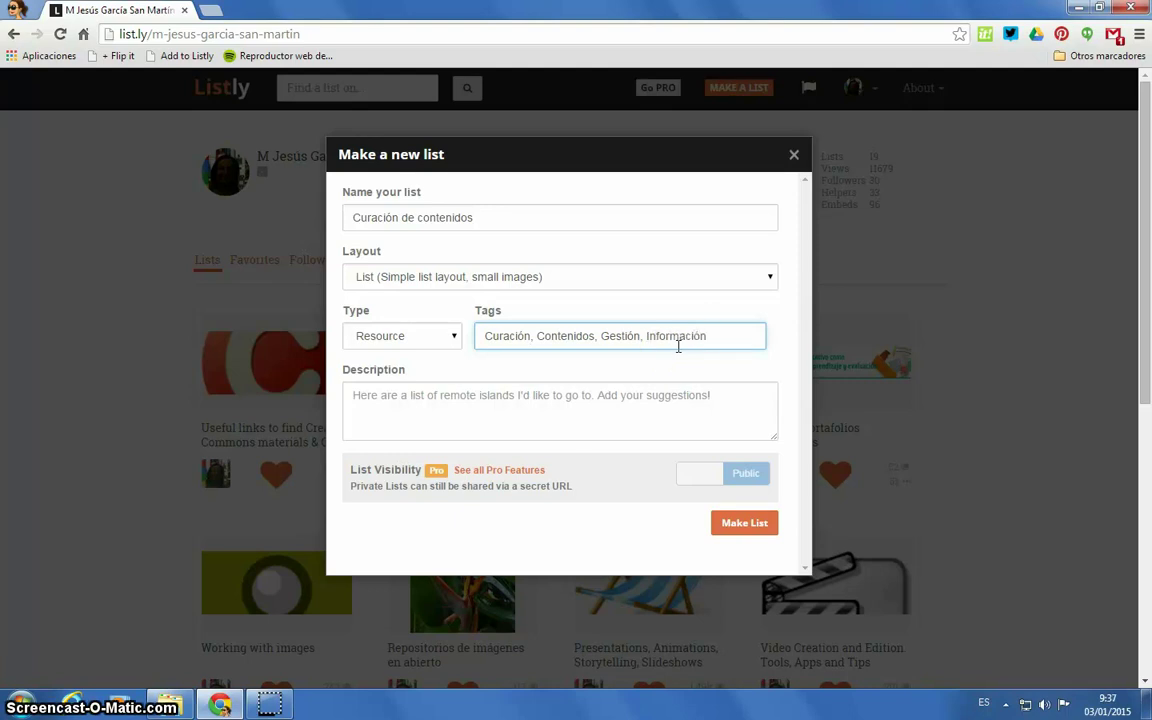
# - Enter the description "Lista para recopilar herramientas y servicios de curación de contenidos." and create the list
pyautogui.click(680, 409)
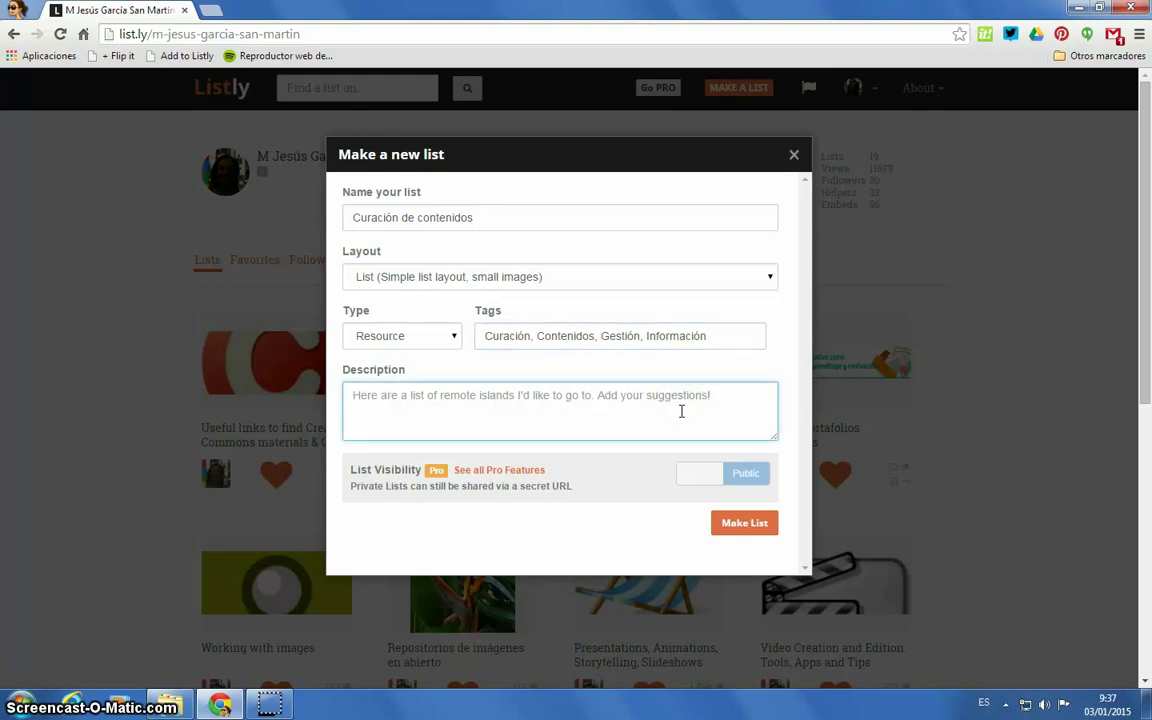
pyautogui.write('Lista par')
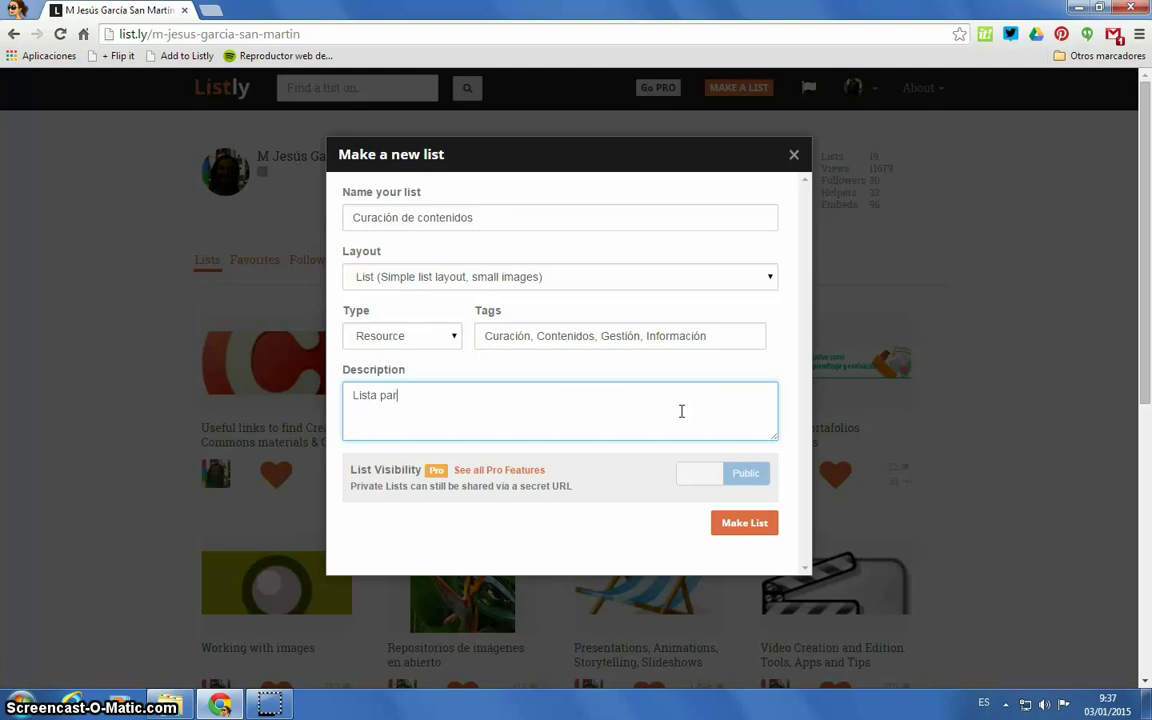
pyautogui.write('a recopilar herramientas')
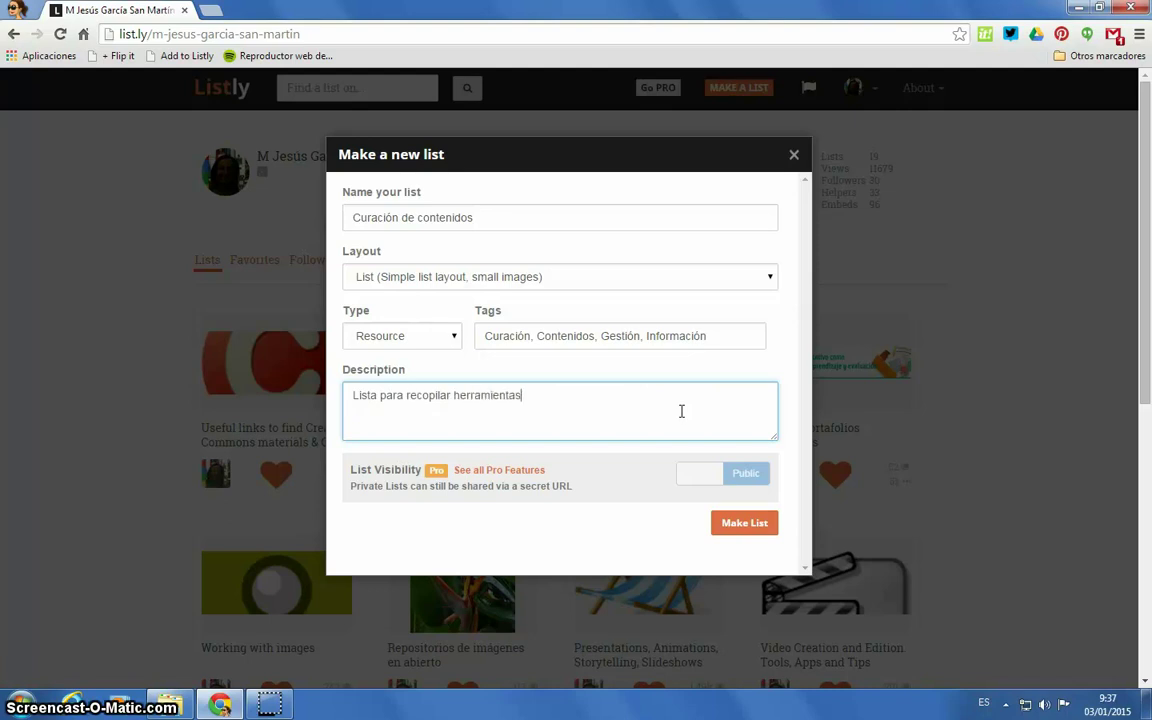
pyautogui.write(' y servicios de curación de contenidos')
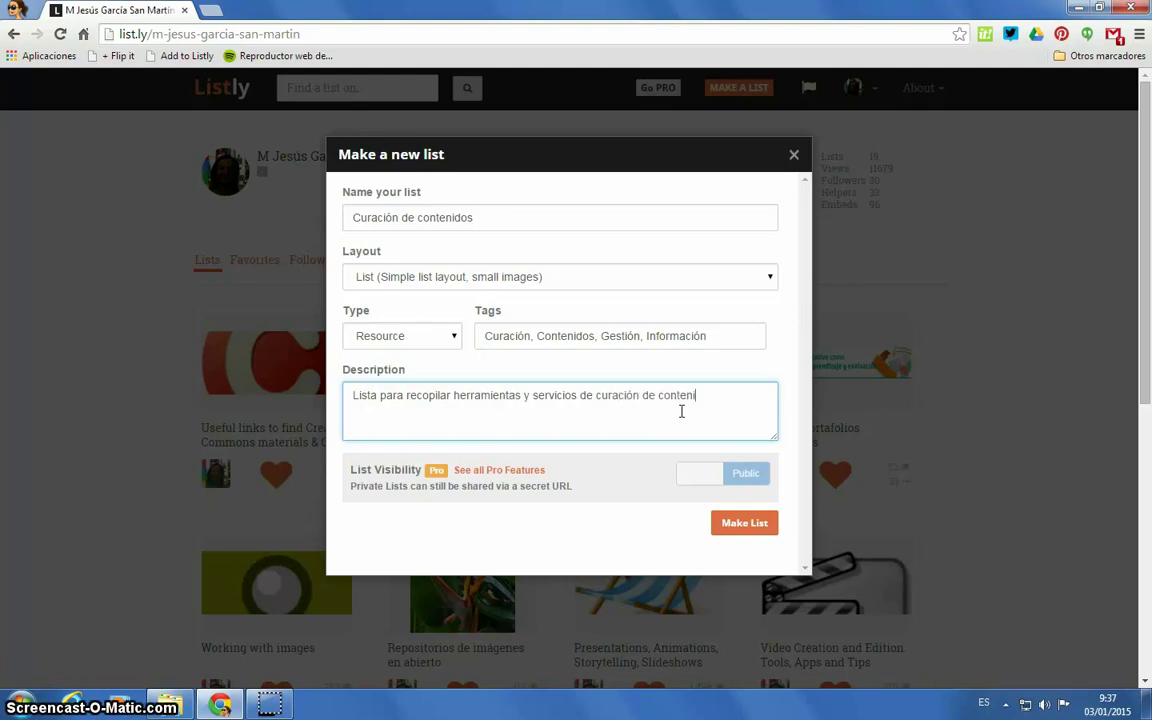
pyautogui.write('.')
pyautogui.click(718, 486)
pyautogui.click(736, 523)
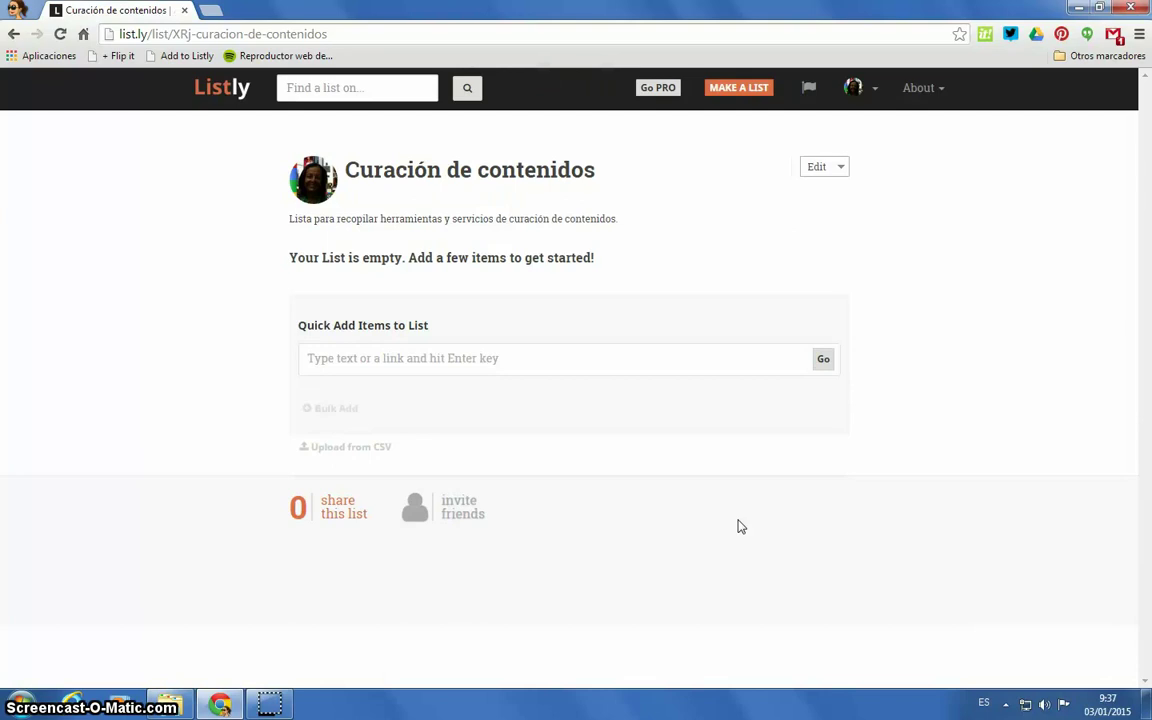
pyautogui.click(710, 368)
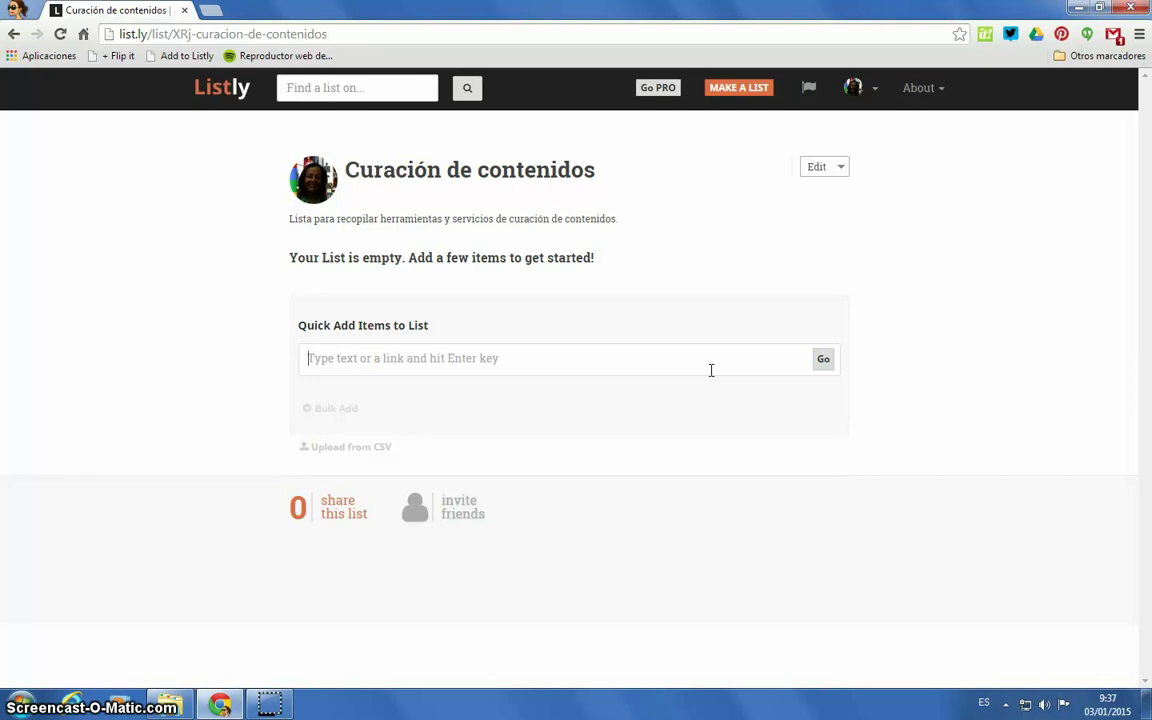
pyautogui.write('http://www.scoop.it/')
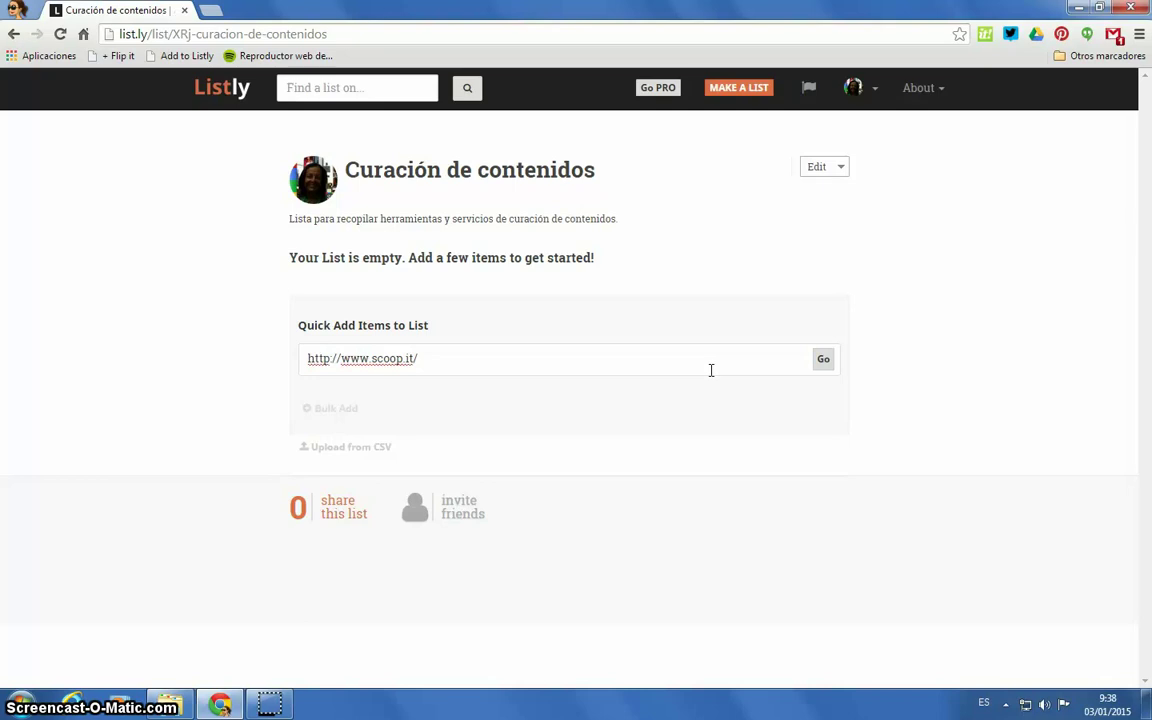
pyautogui.click(824, 362)
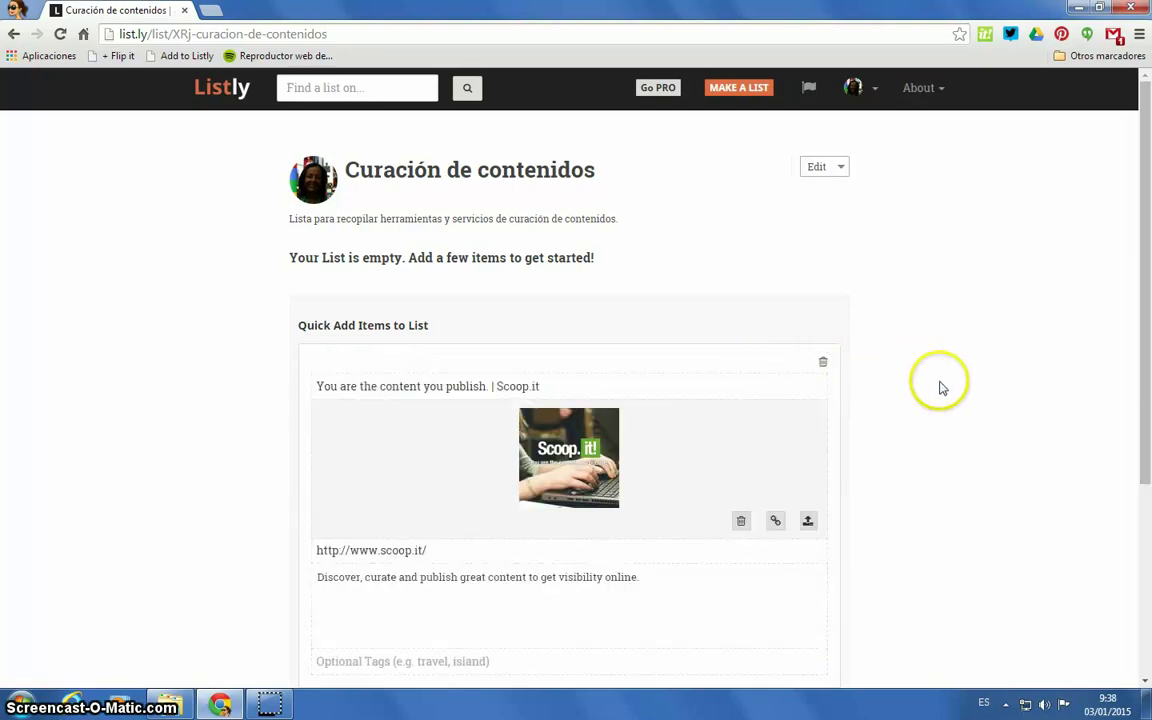
# - Tag the Scoop.it item with "Curación, Herramienta" and save it to the list
pyautogui.scroll(-2, 940, 388)
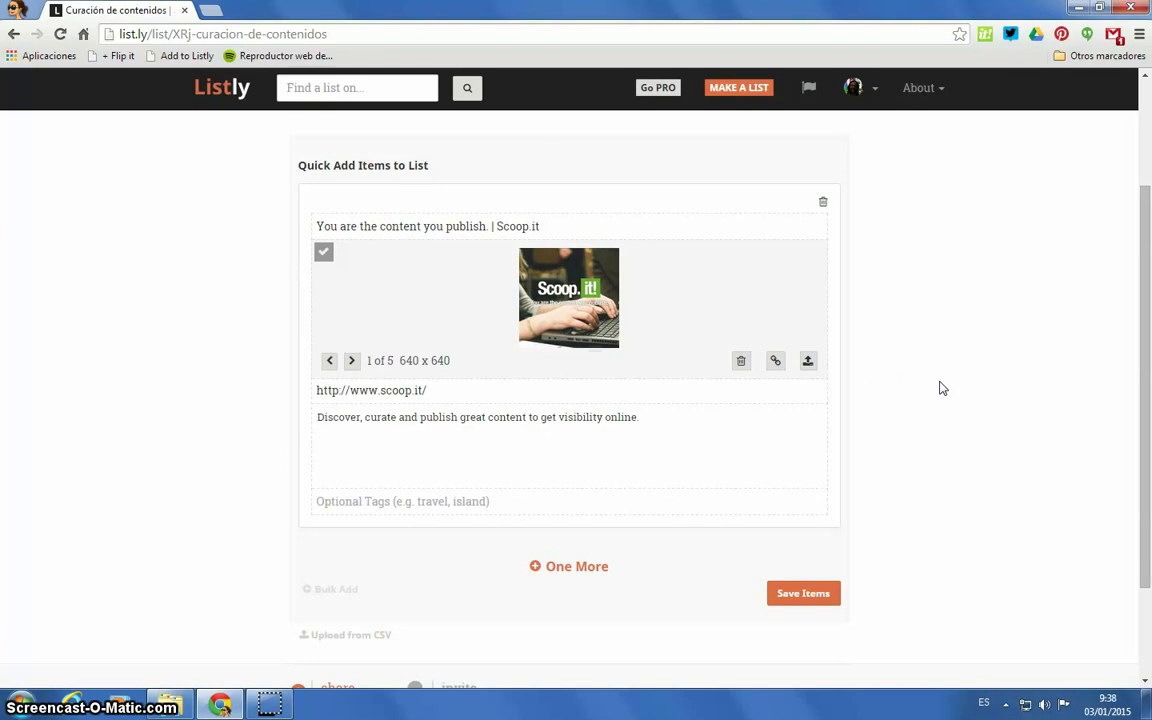
pyautogui.click(816, 398)
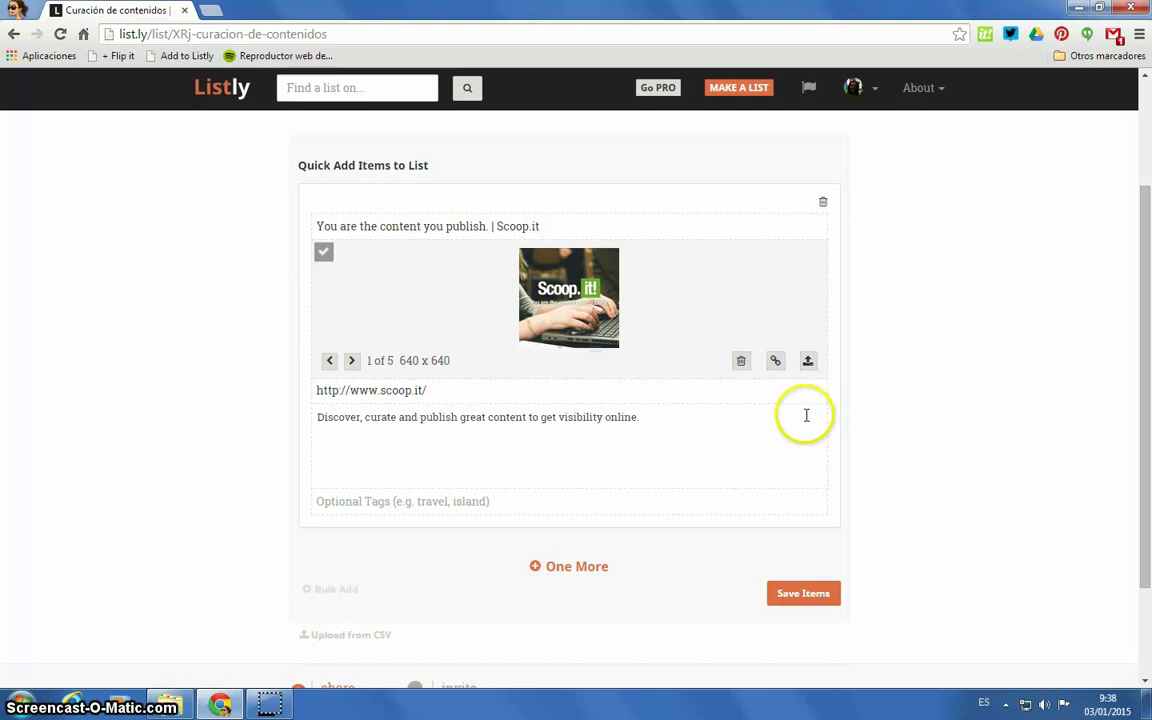
pyautogui.click(805, 416)
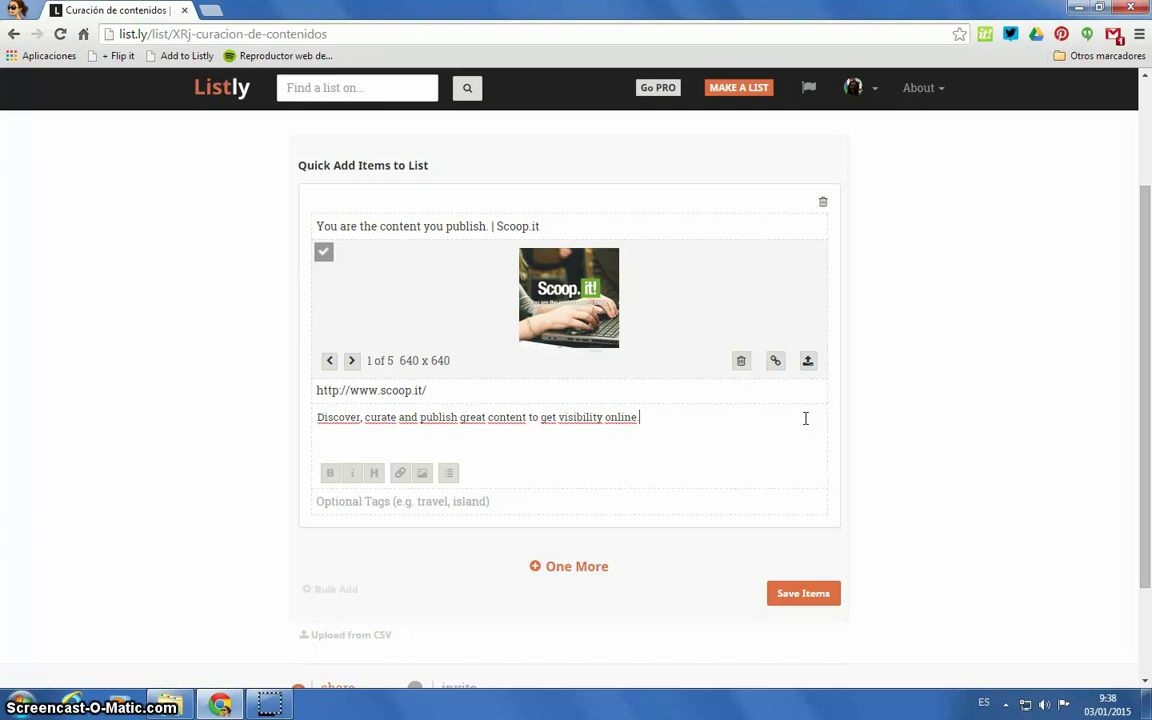
pyautogui.click(768, 507)
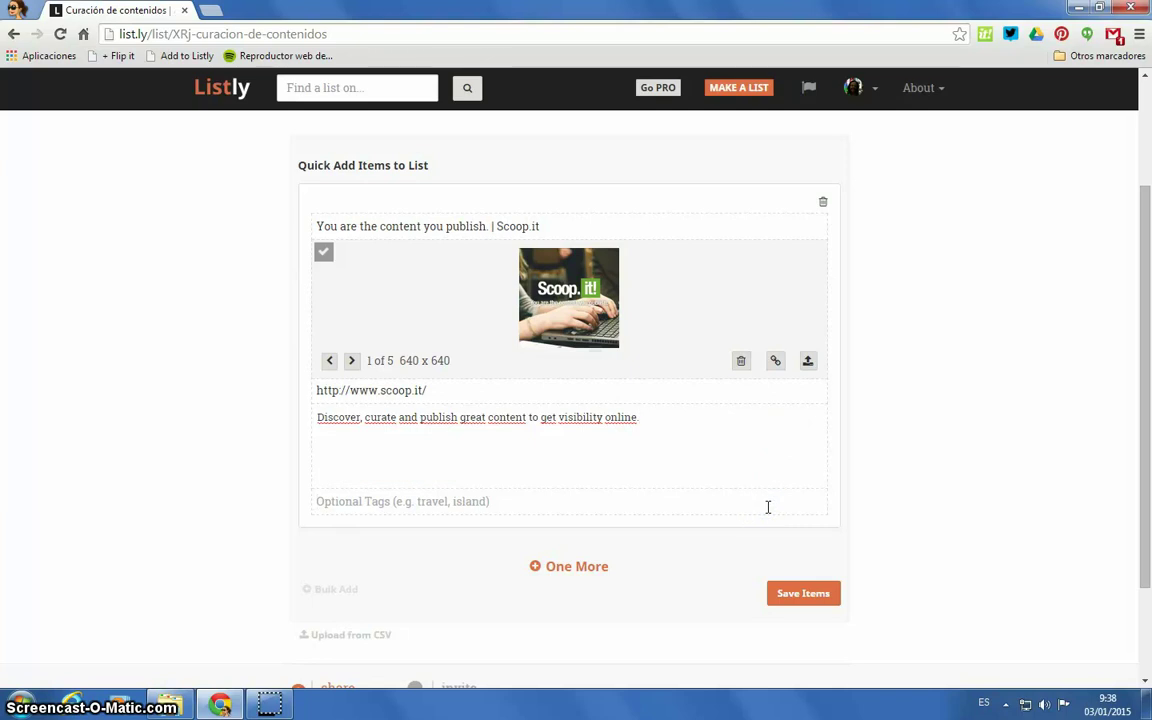
pyautogui.write('Curación, ')
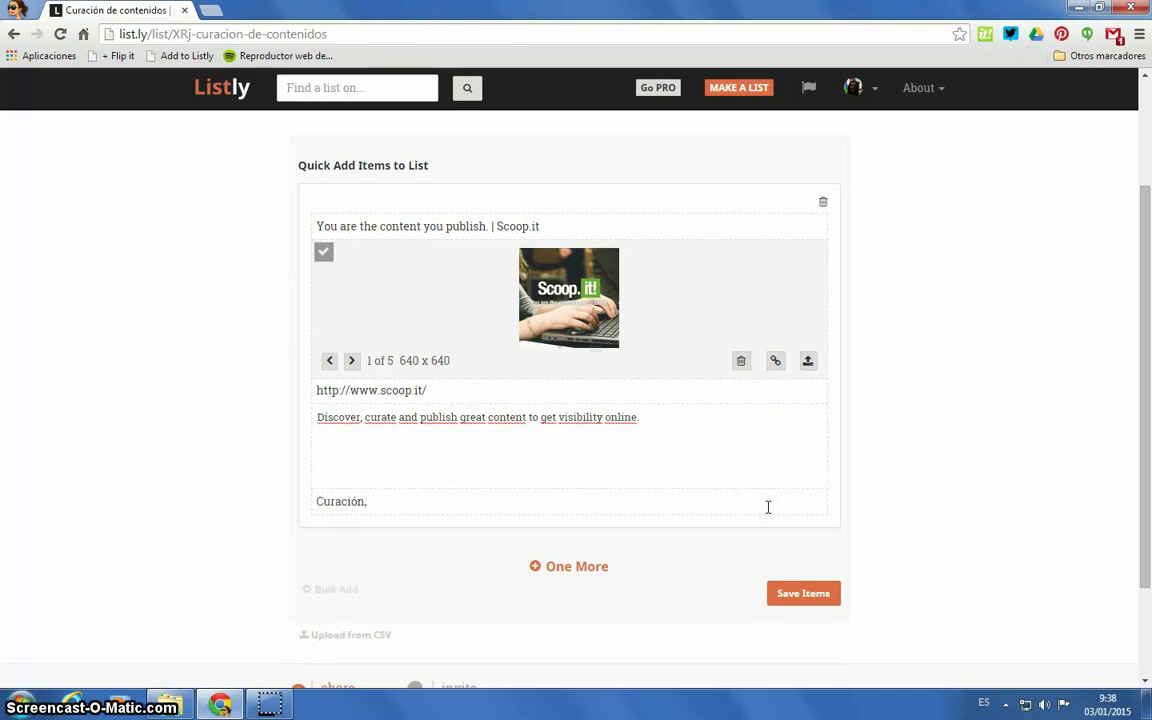
pyautogui.write('Herramienta')
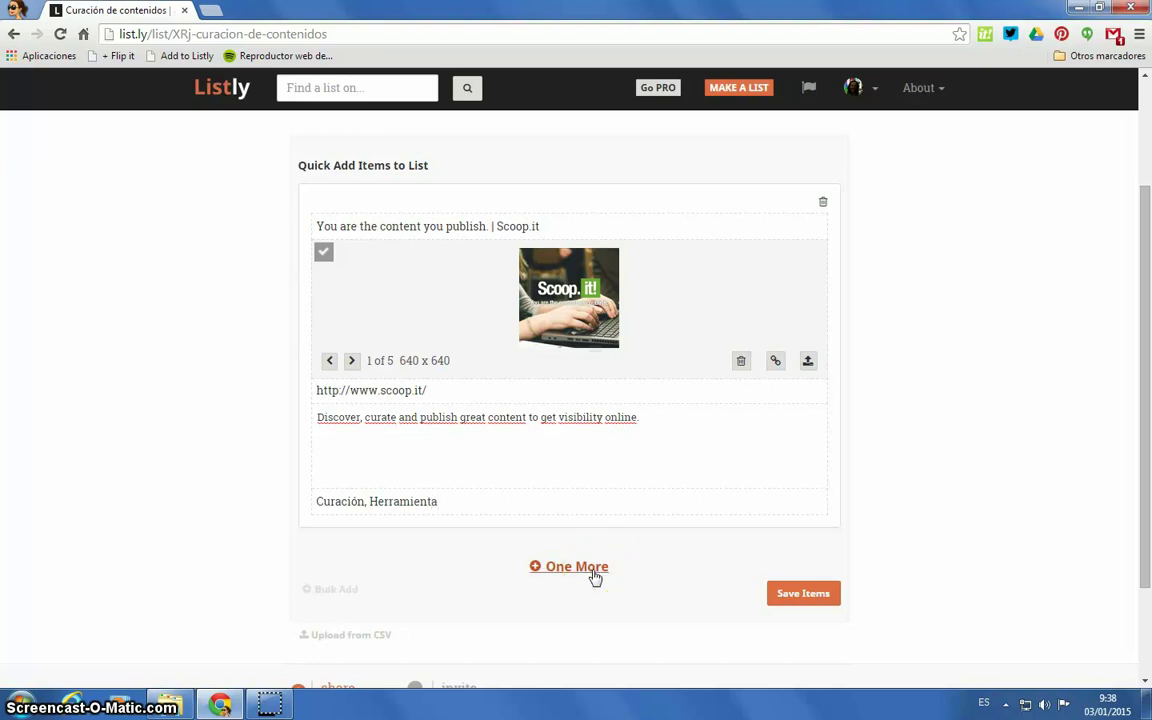
pyautogui.scroll(-1, 595, 578)
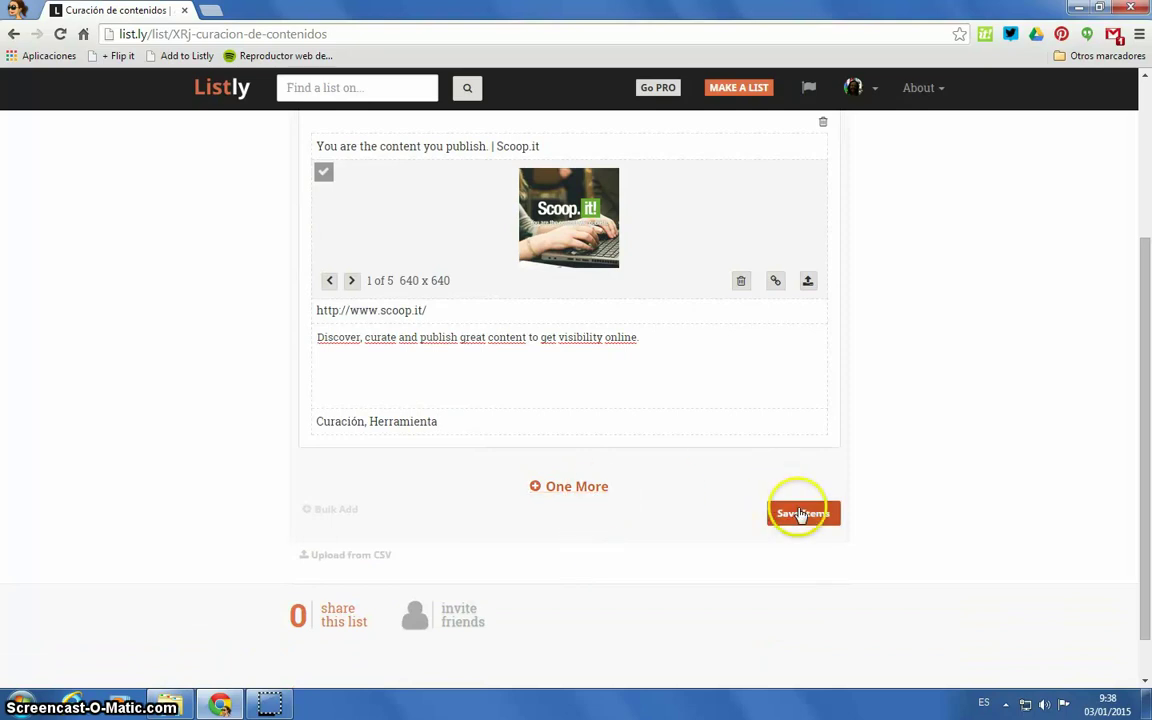
pyautogui.click(799, 512)
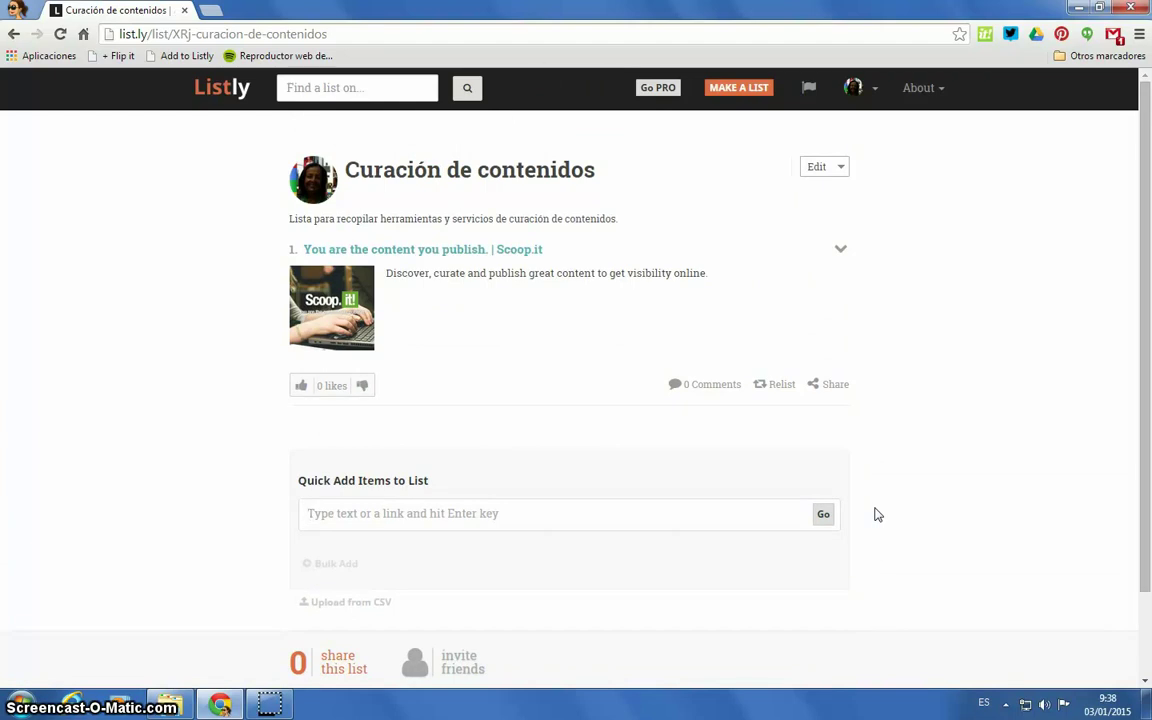
# - In the list's advanced settings, set the default sort to Curated Order
pyautogui.click(817, 168)
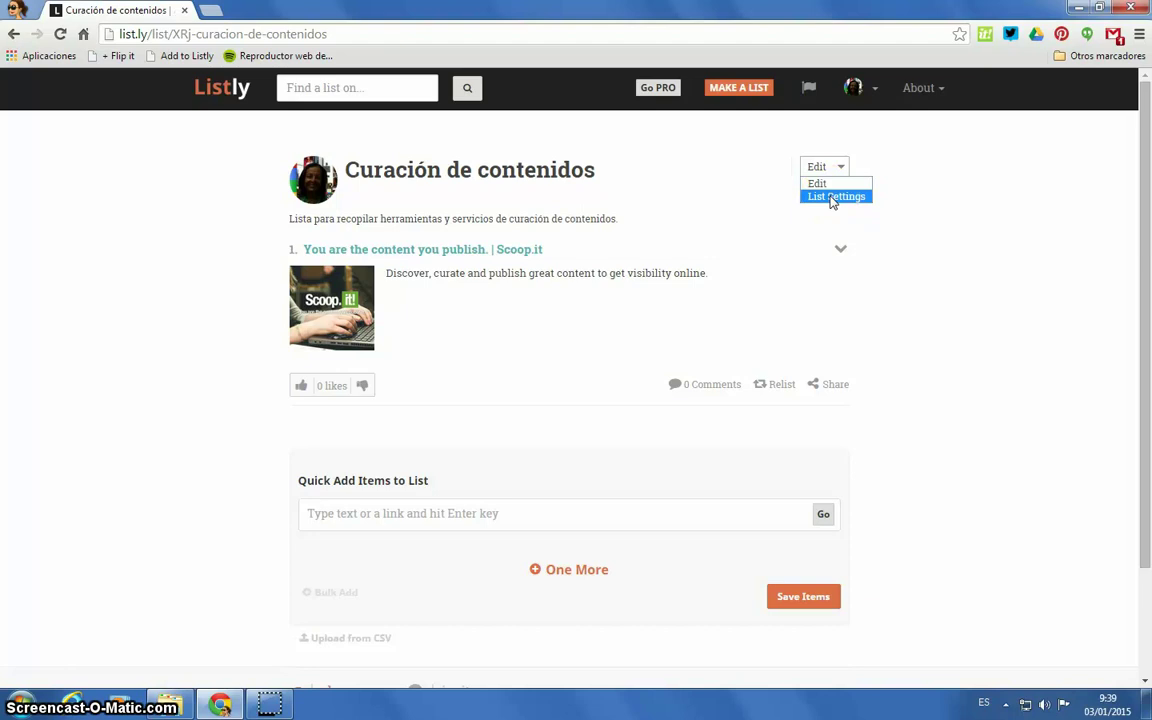
pyautogui.click(831, 197)
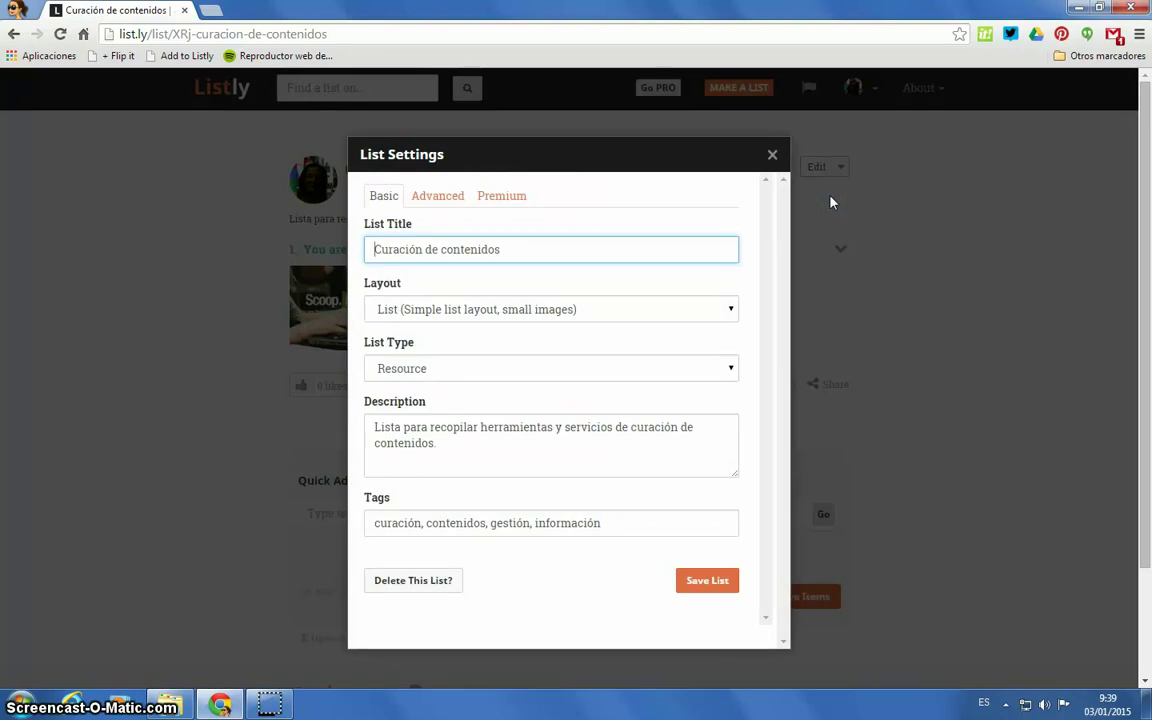
pyautogui.click(450, 197)
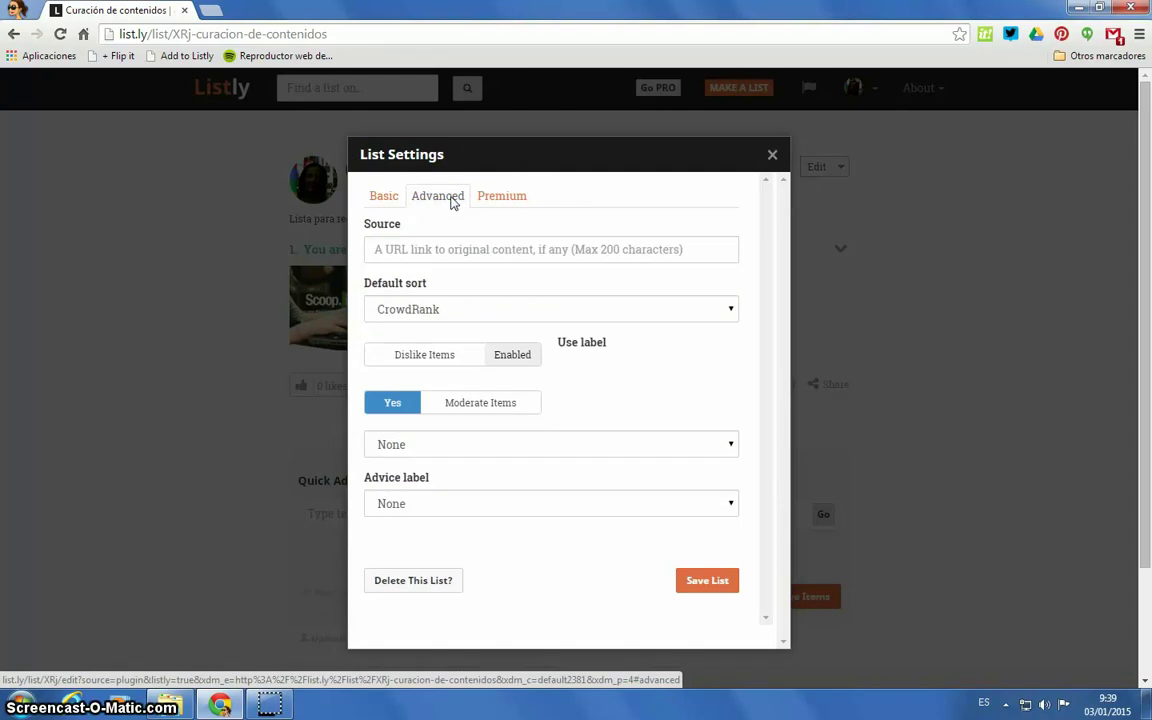
pyautogui.click(730, 311)
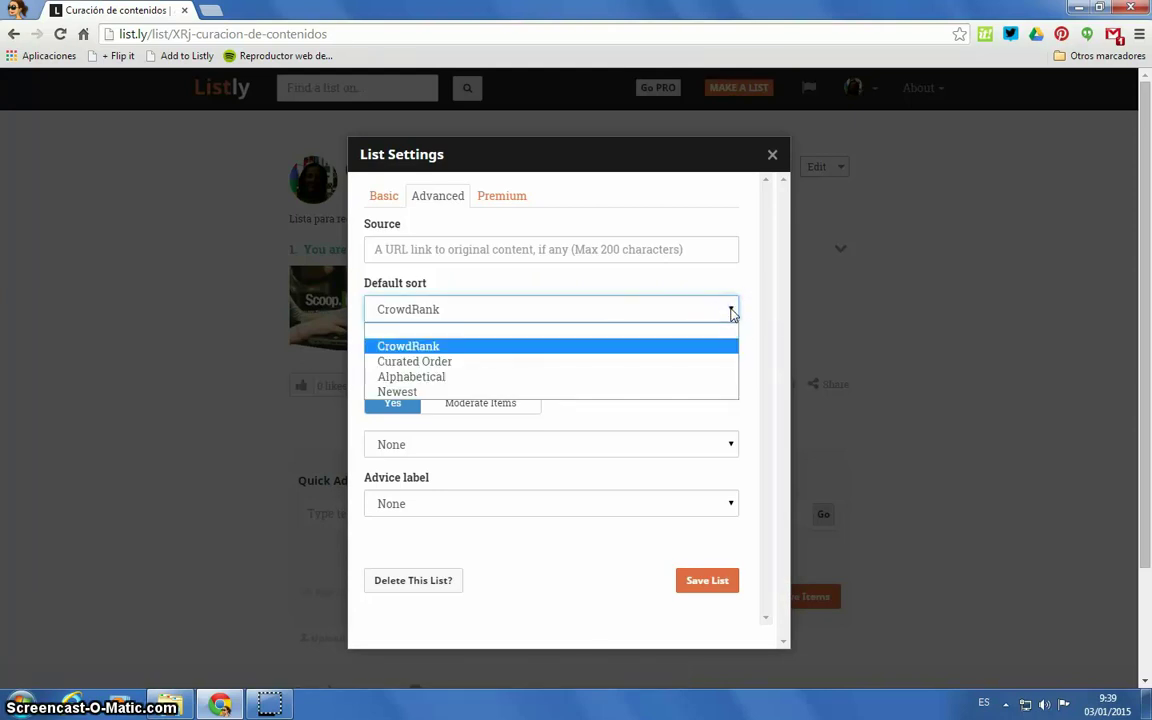
pyautogui.click(716, 317)
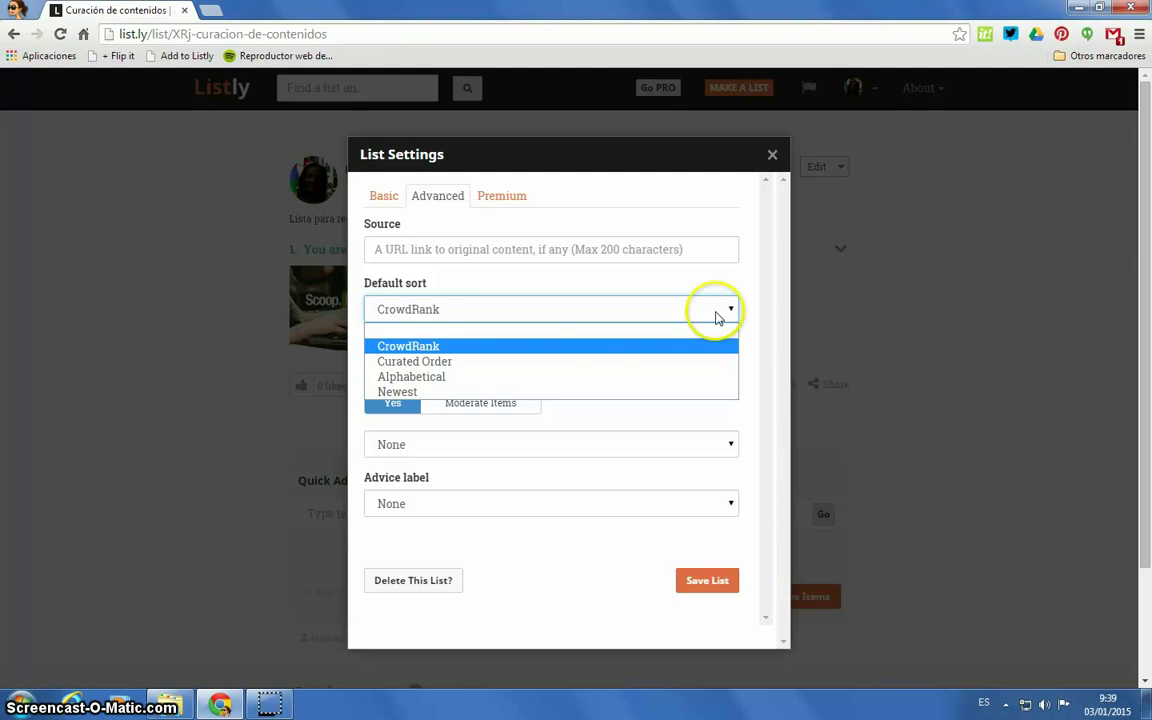
pyautogui.click(512, 362)
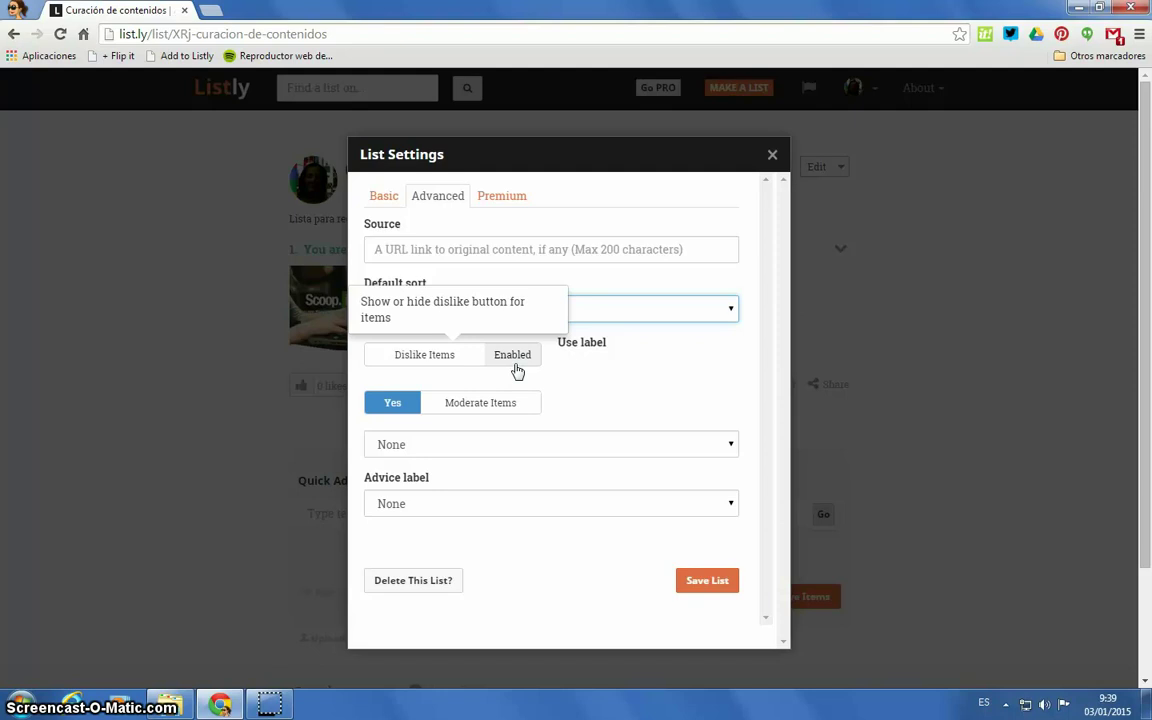
# - Toggle the Moderate Items setting to No and back to Yes
pyautogui.click(514, 404)
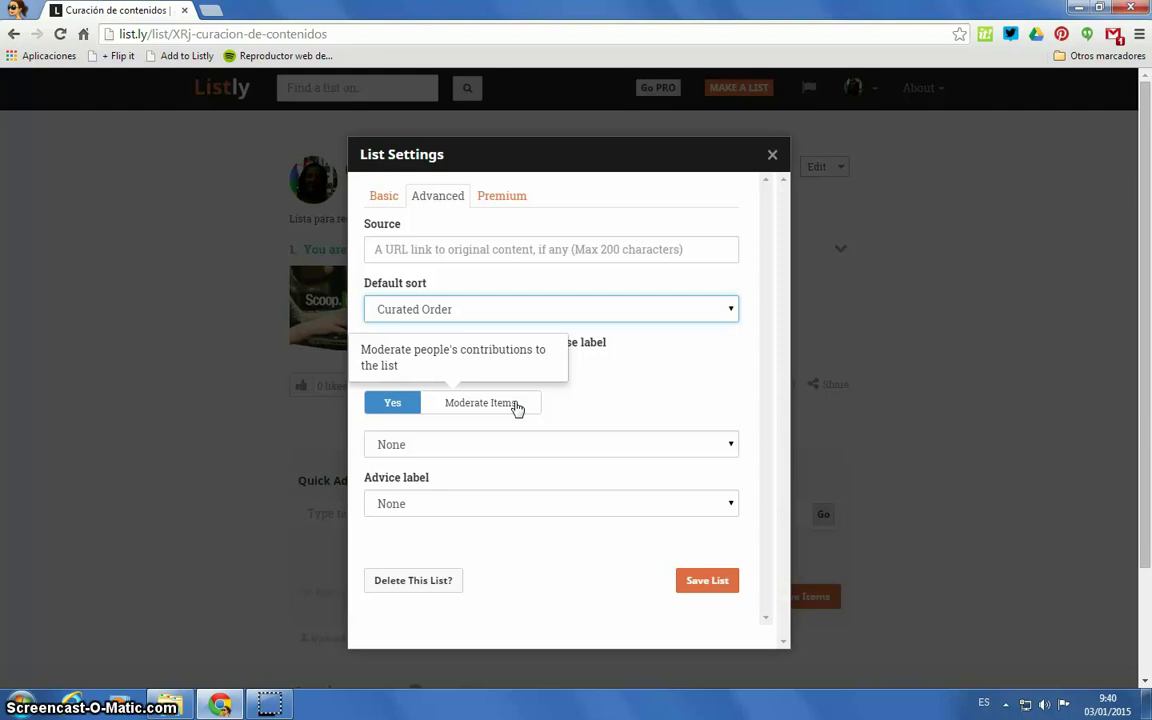
pyautogui.click(516, 405)
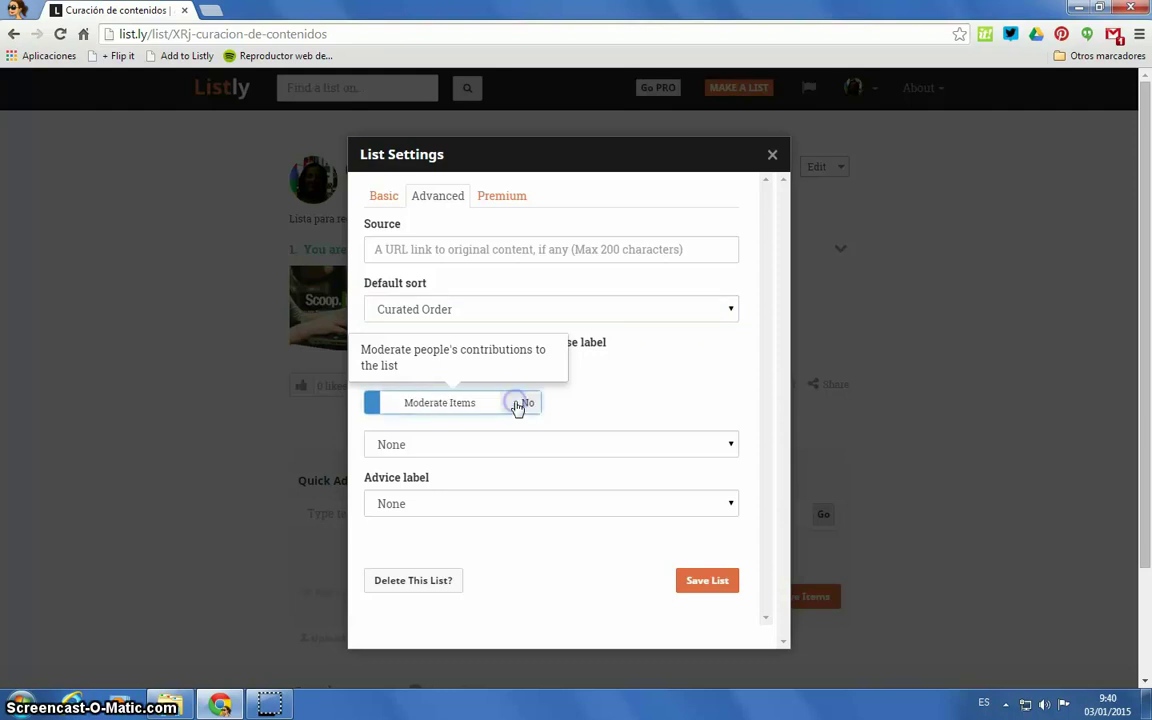
pyautogui.click(516, 405)
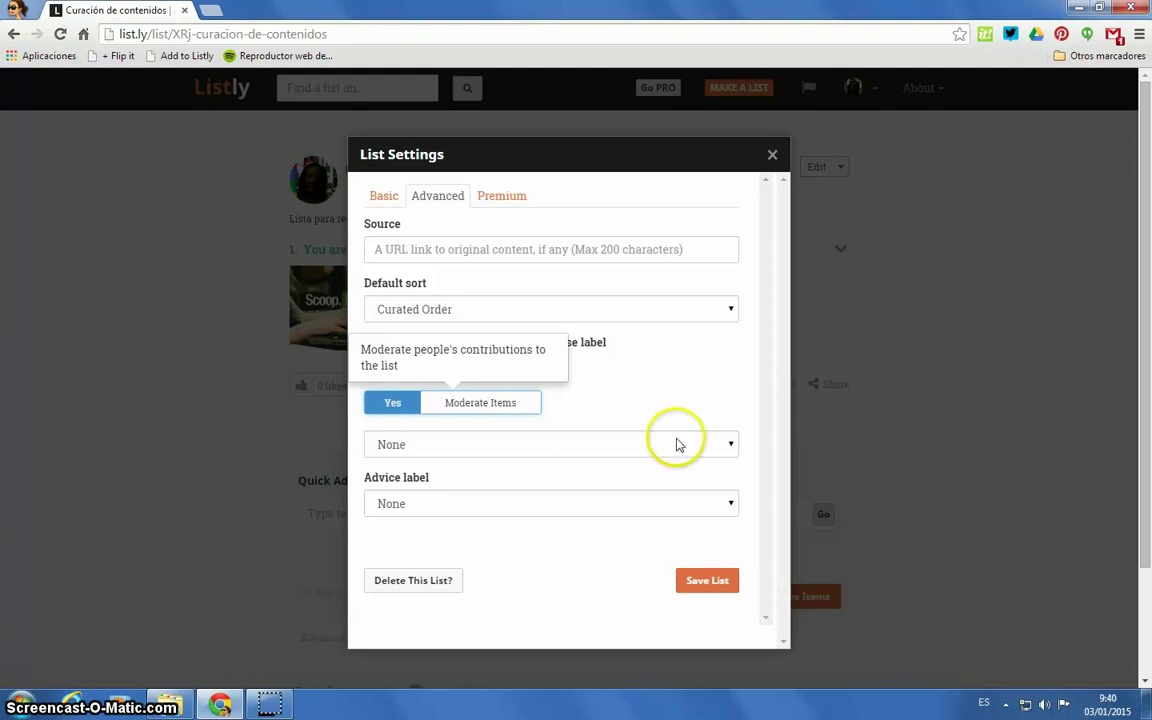
# - Set the use label to "I'm a fan" and the advice label to "I can help", and save the list settings
pyautogui.click(731, 446)
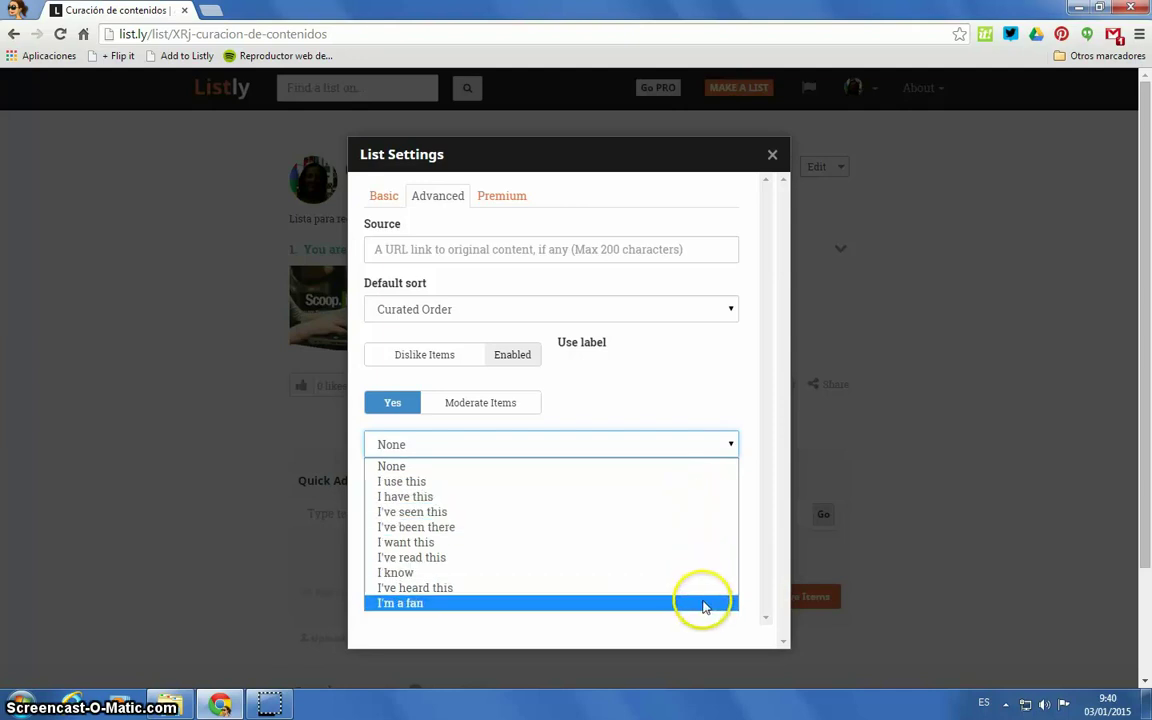
pyautogui.click(704, 604)
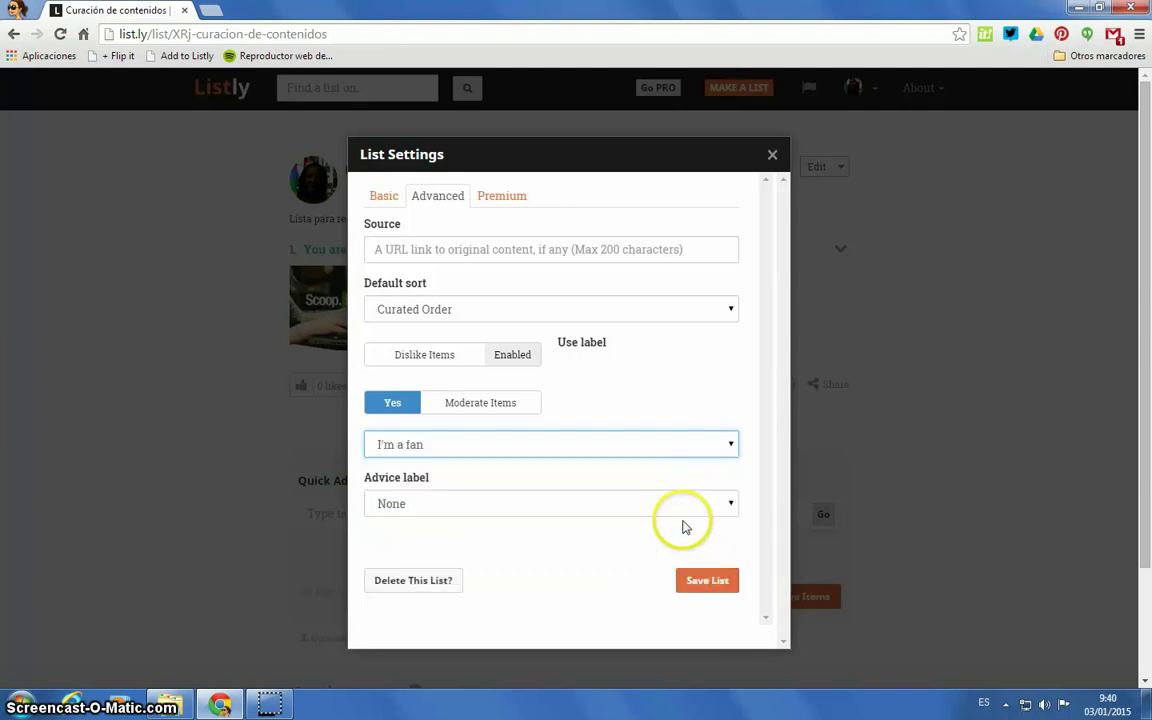
pyautogui.click(728, 502)
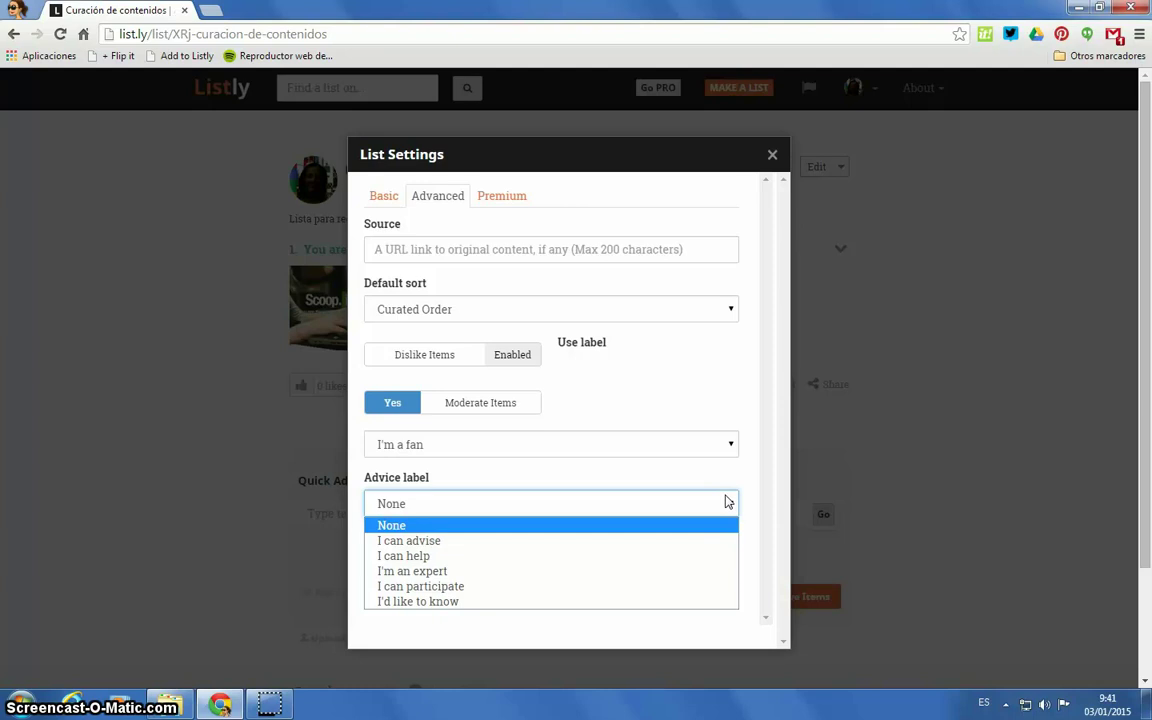
pyautogui.click(707, 558)
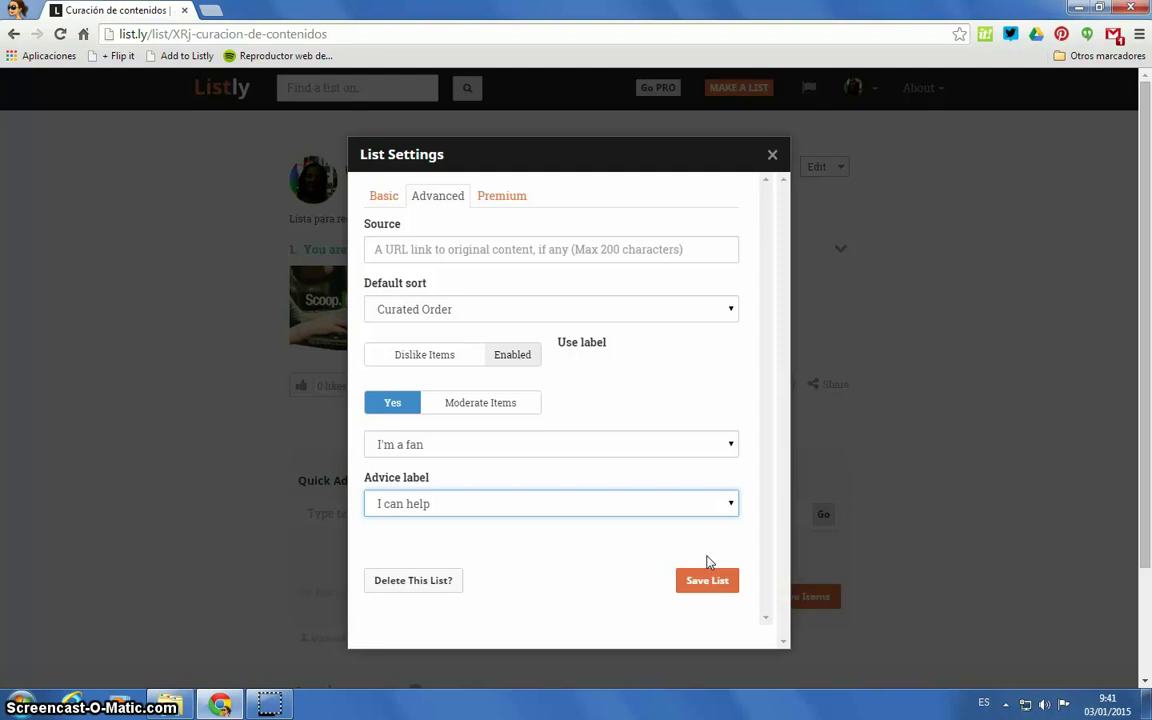
pyautogui.click(712, 584)
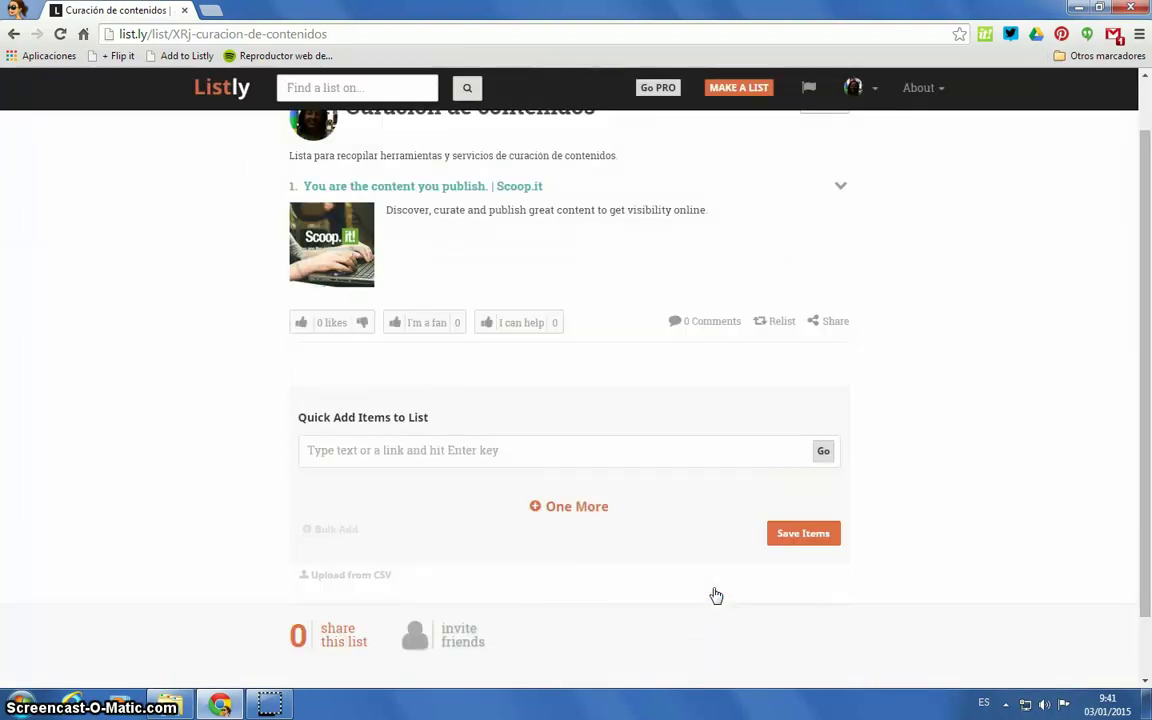
pyautogui.scroll(1, 926, 404)
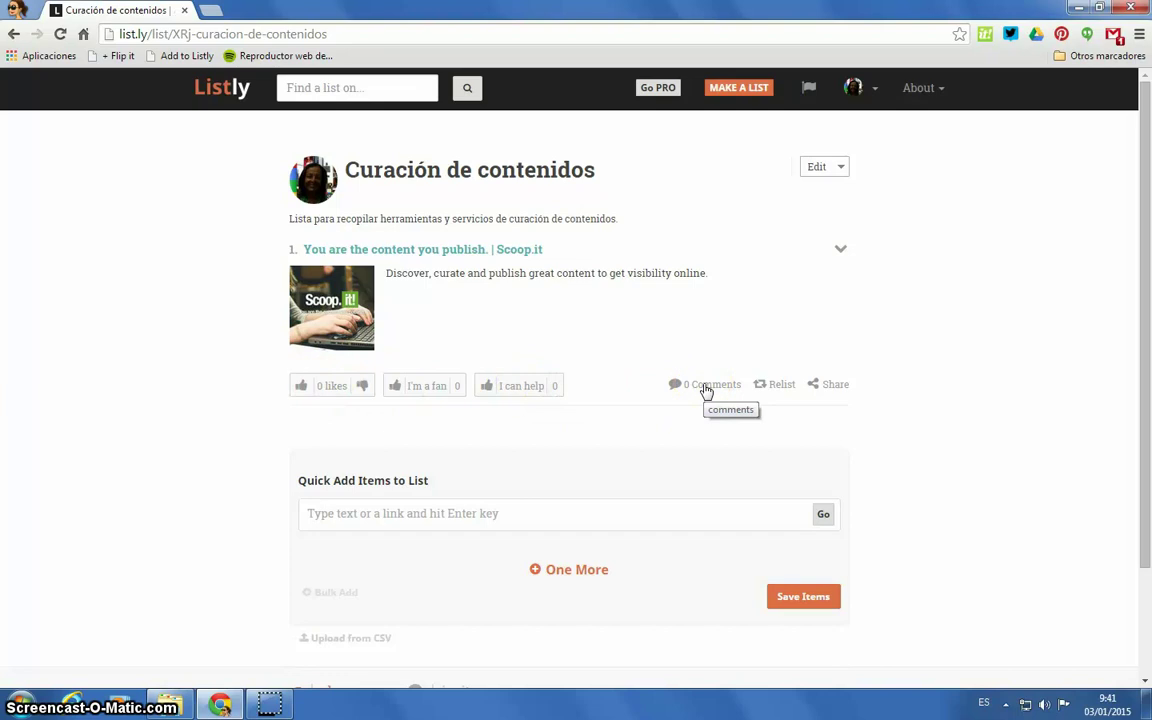
# - Look through the lists available for relisting the Scoop.it item, and close without relisting it
pyautogui.click(786, 389)
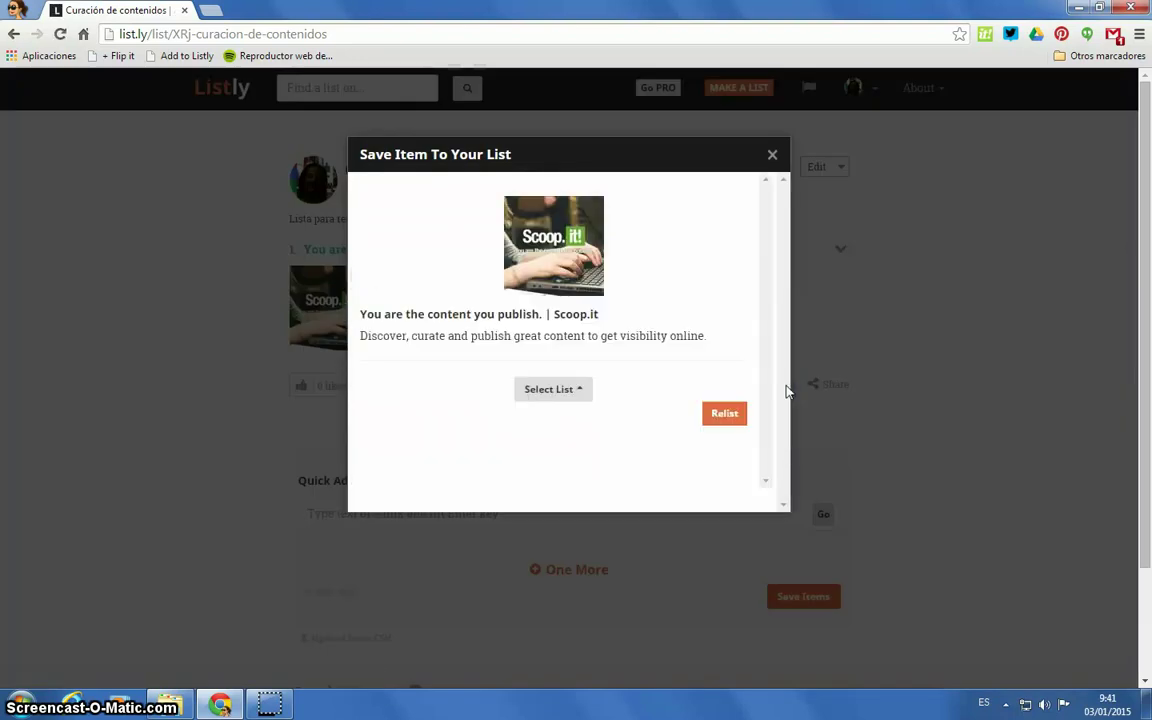
pyautogui.click(580, 392)
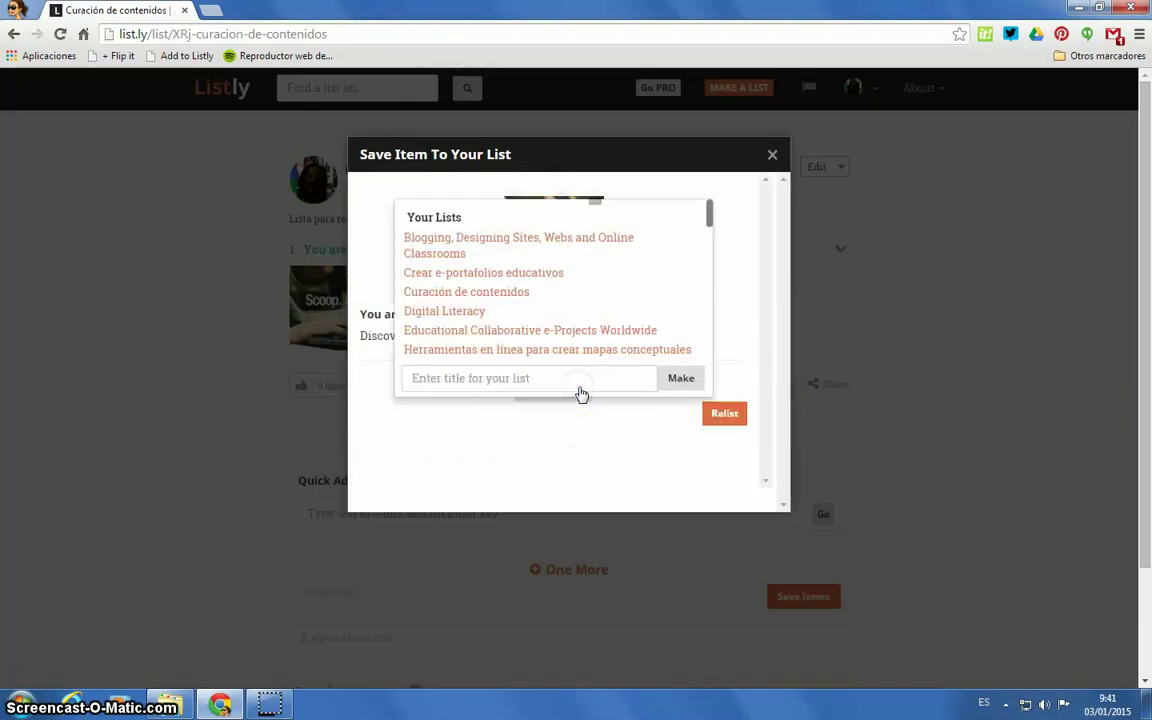
pyautogui.moveTo(712, 216); pyautogui.dragTo(713, 297)
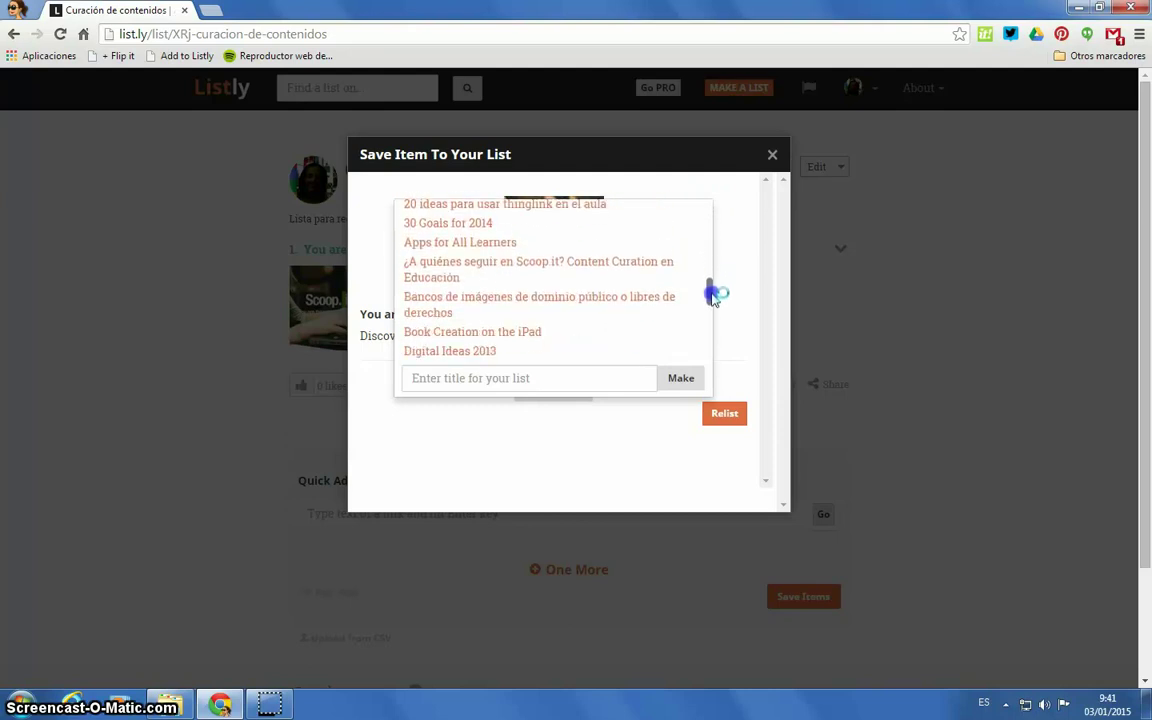
pyautogui.click(772, 156)
# - View the sharing options and the embed code of the Scoop.it item, and close the code
pyautogui.click(838, 386)
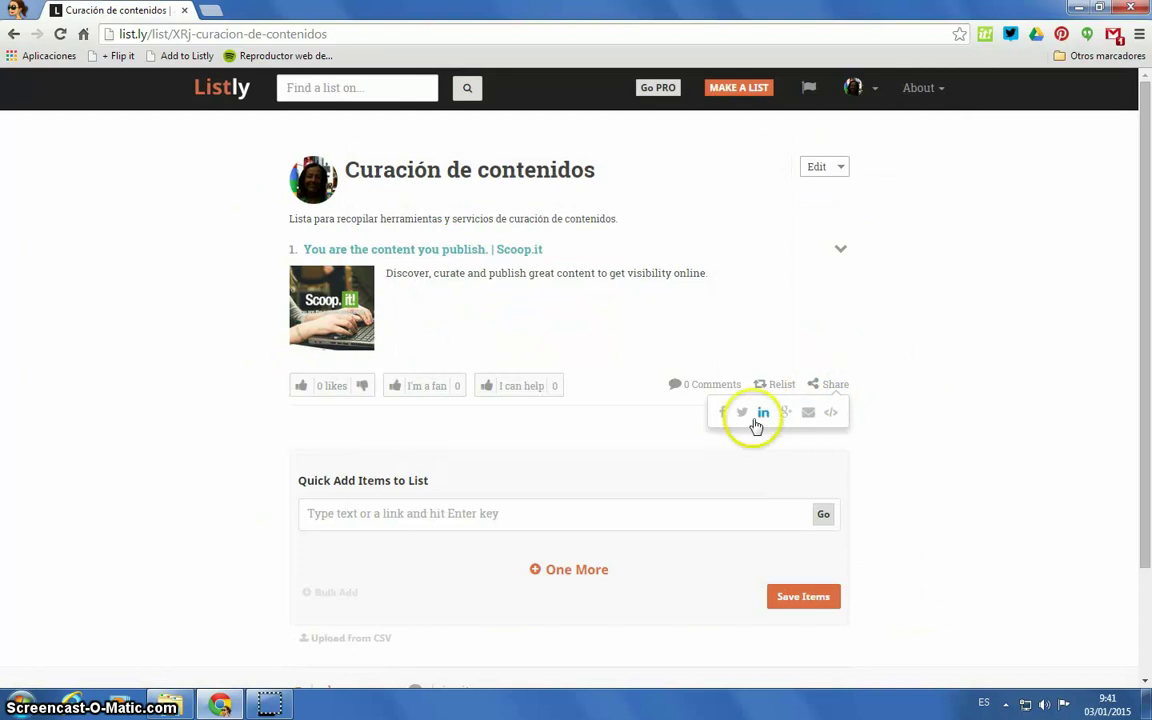
pyautogui.click(831, 414)
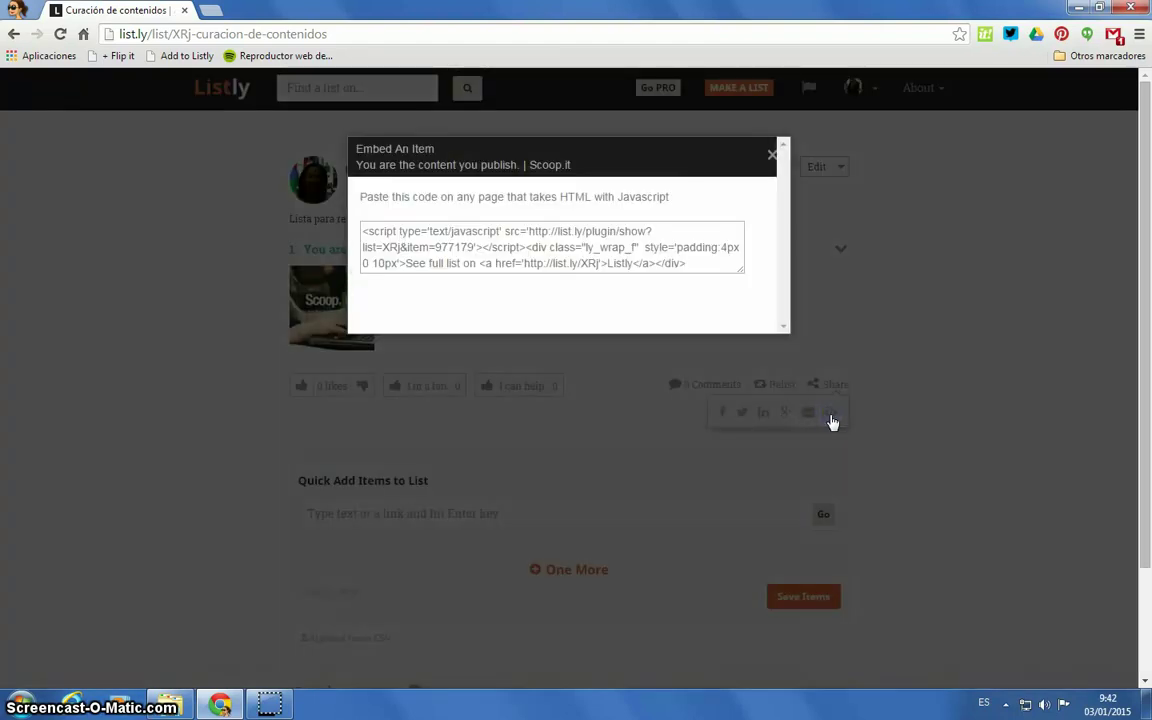
pyautogui.click(822, 410)
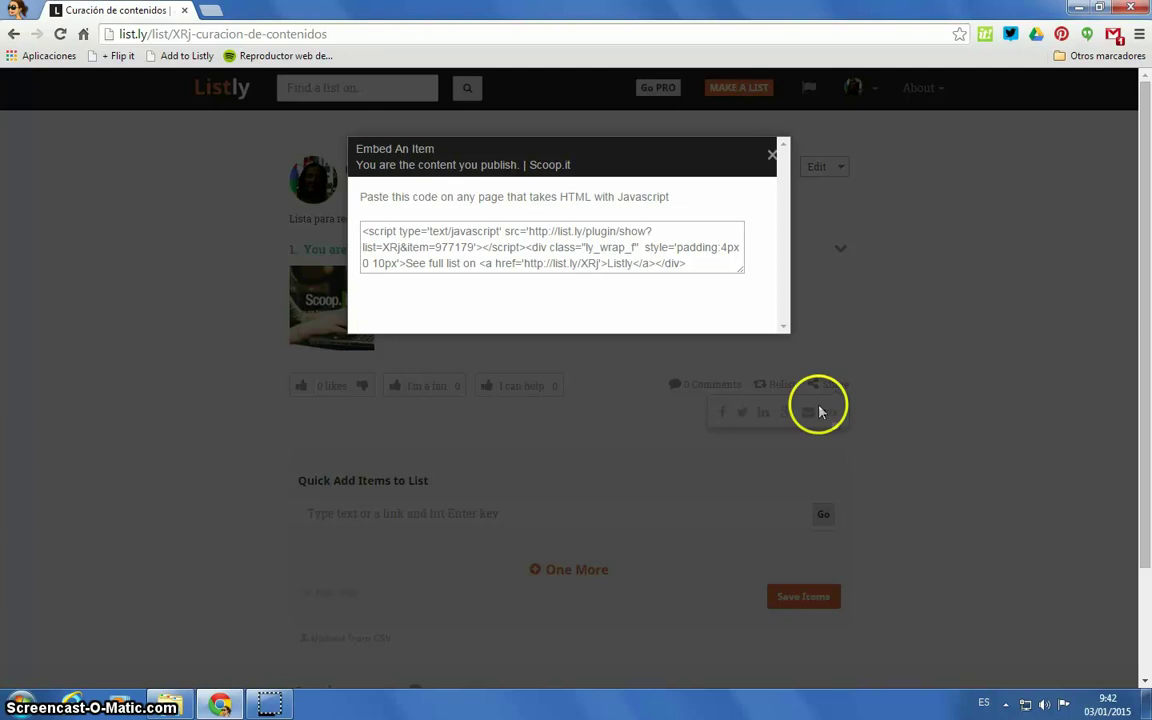
pyautogui.click(643, 256)
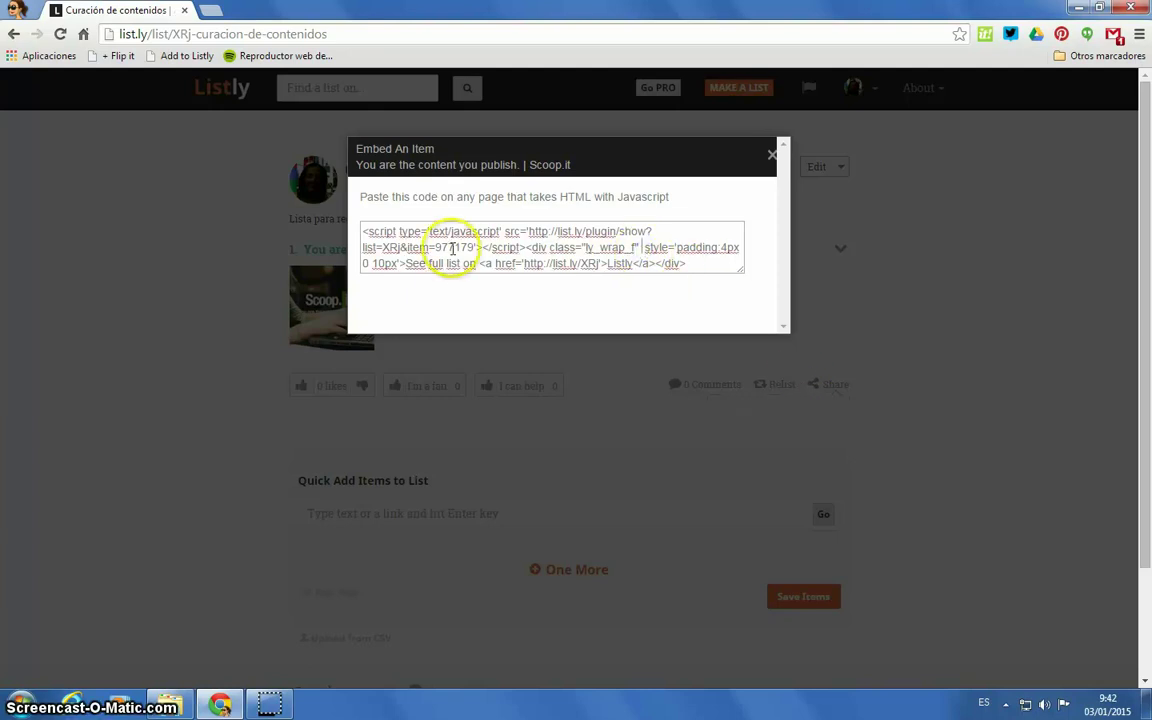
pyautogui.click(354, 232)
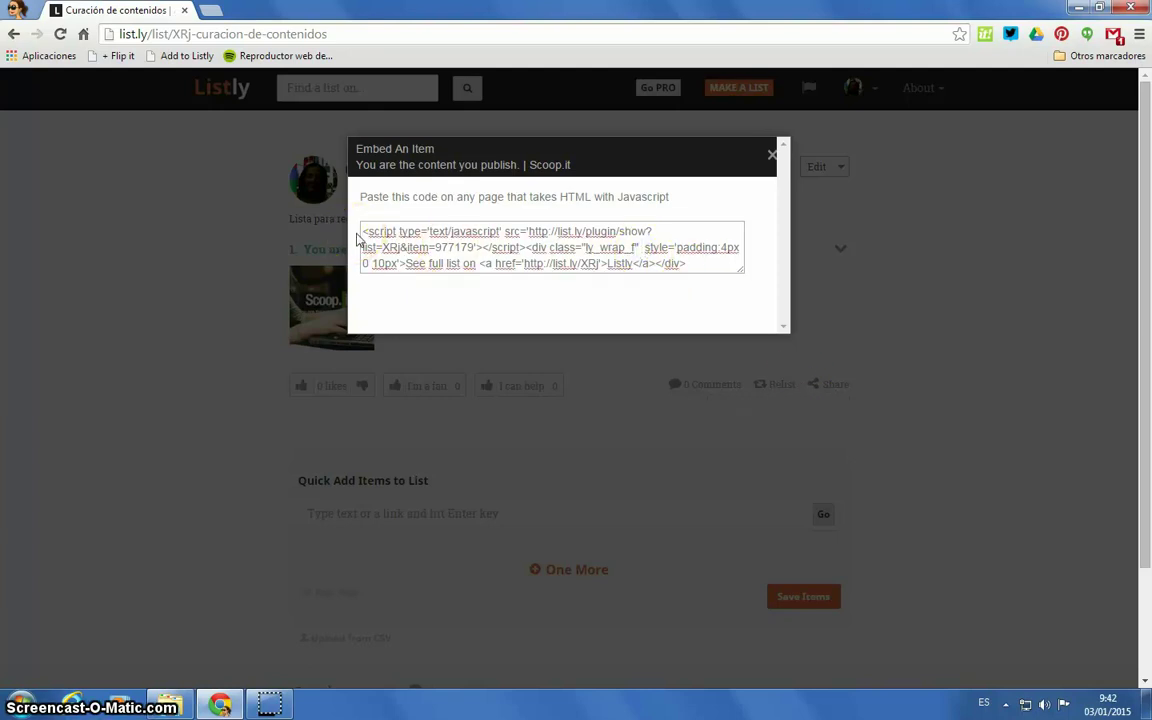
pyautogui.click(772, 157)
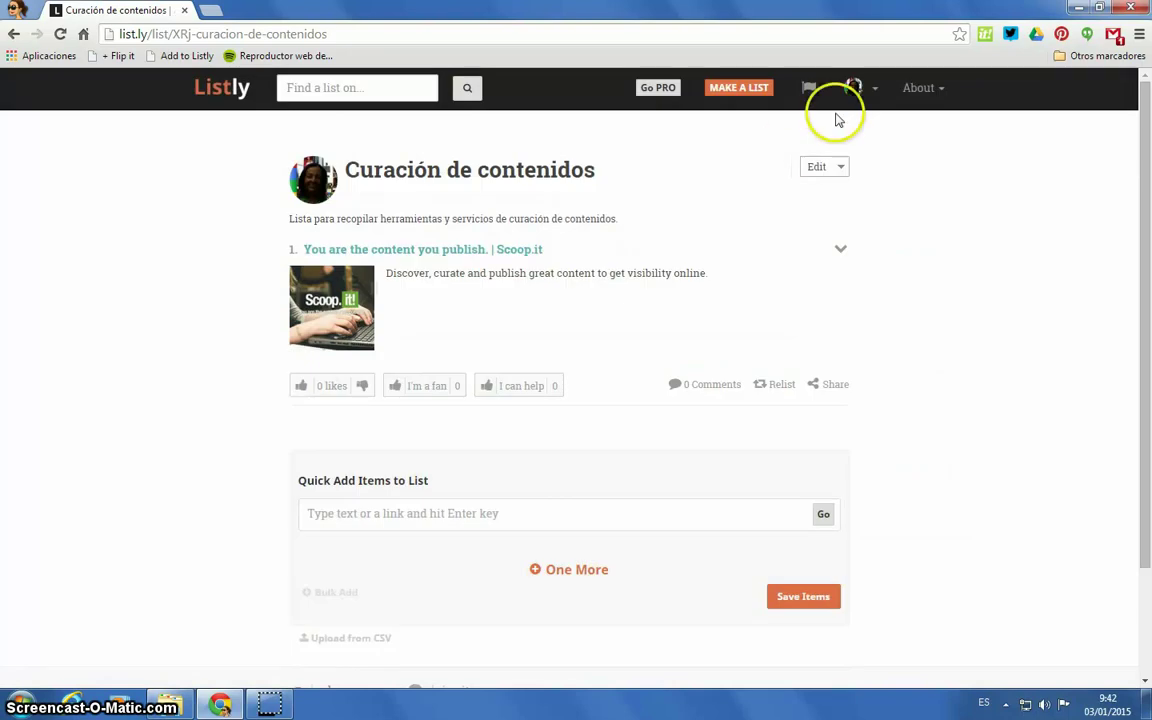
# - From your own lists, open "Useful links to find Creative Commons materials & CLIL resources" and bring up its embed customization
pyautogui.click(854, 87)
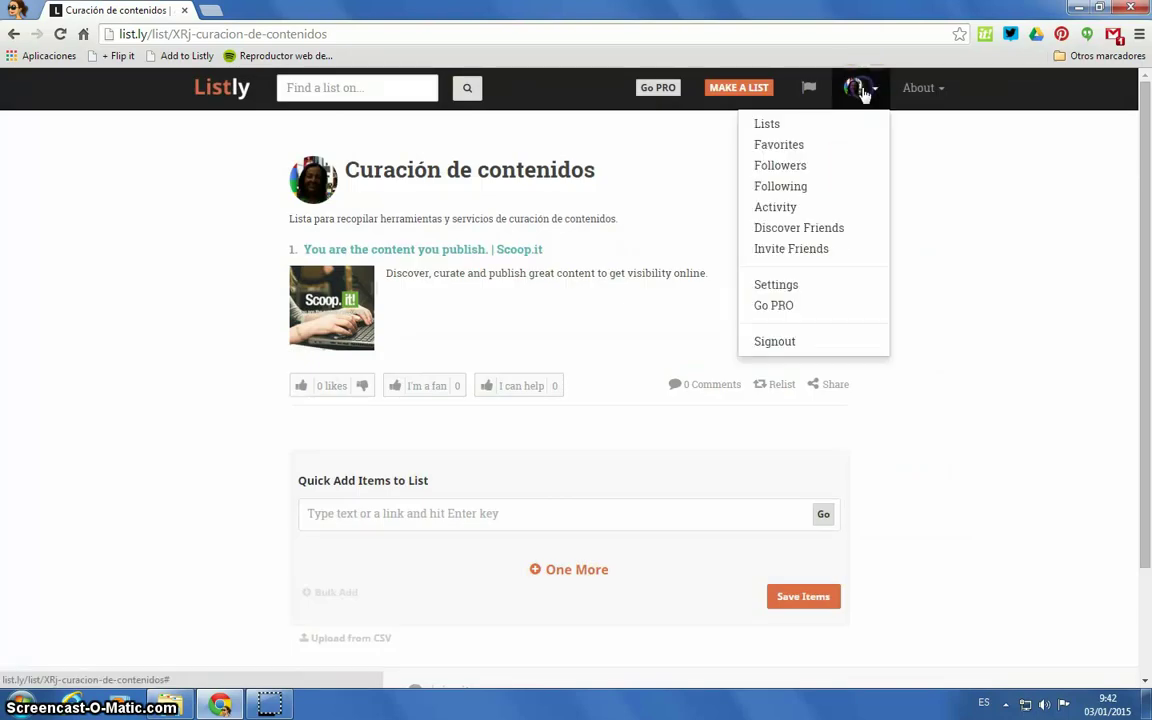
pyautogui.click(772, 124)
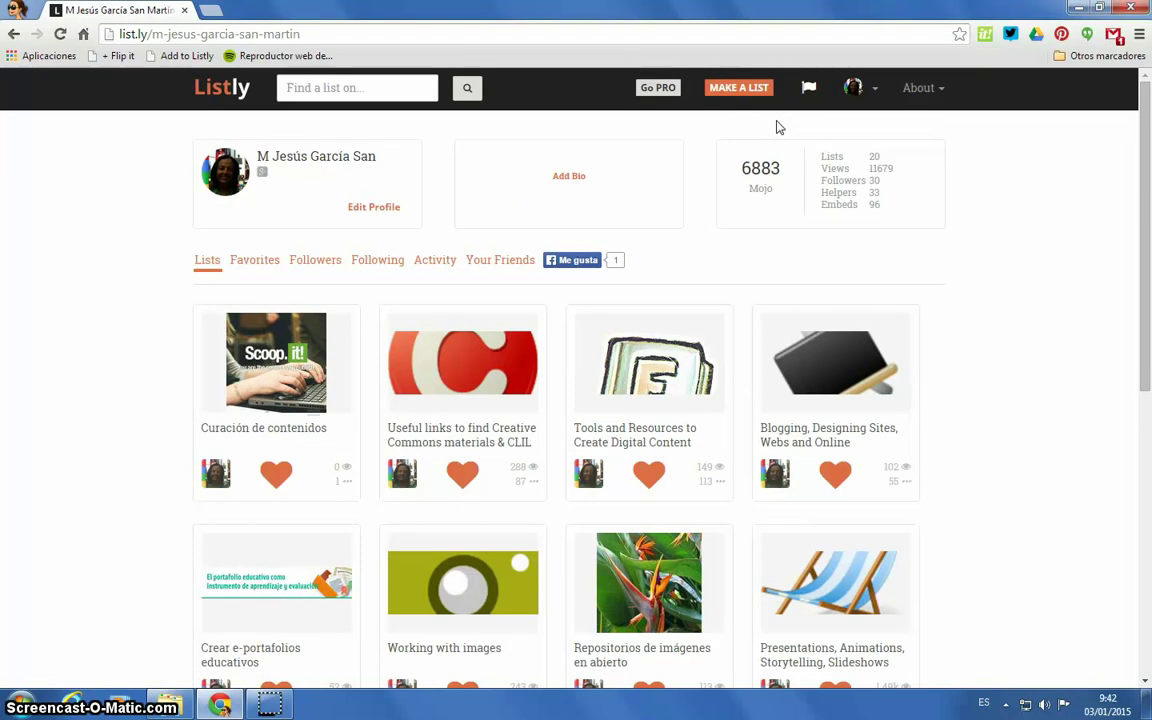
pyautogui.click(485, 449)
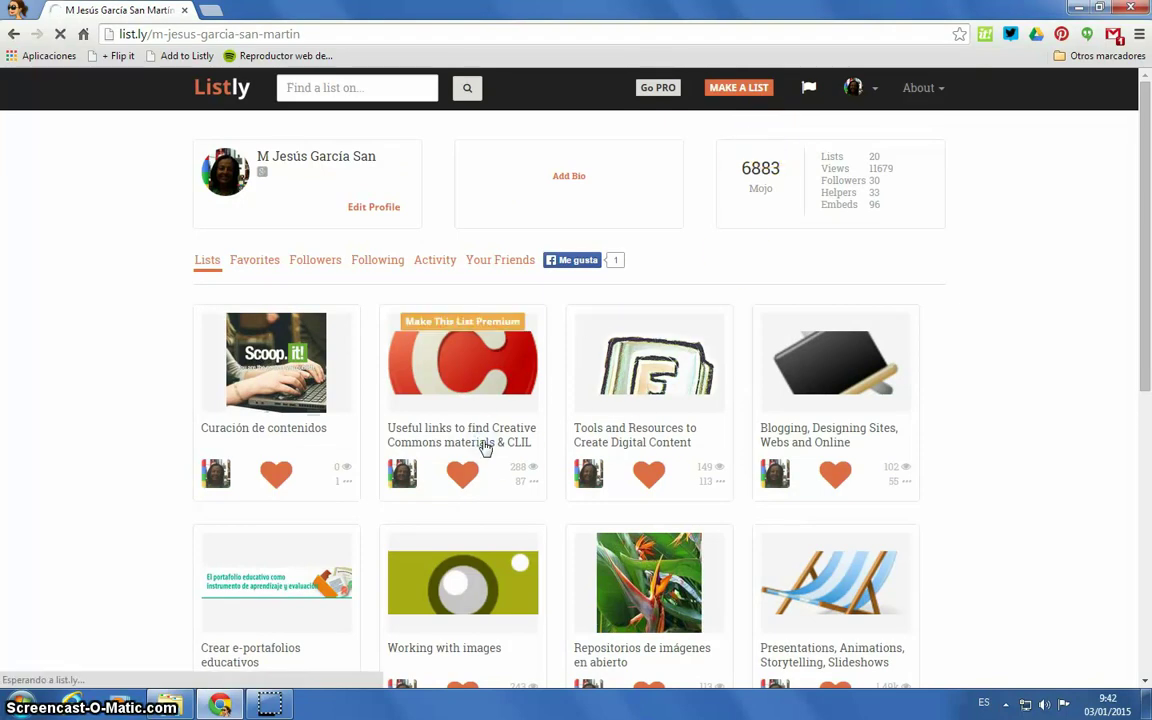
pyautogui.scroll(-3, 485, 447)
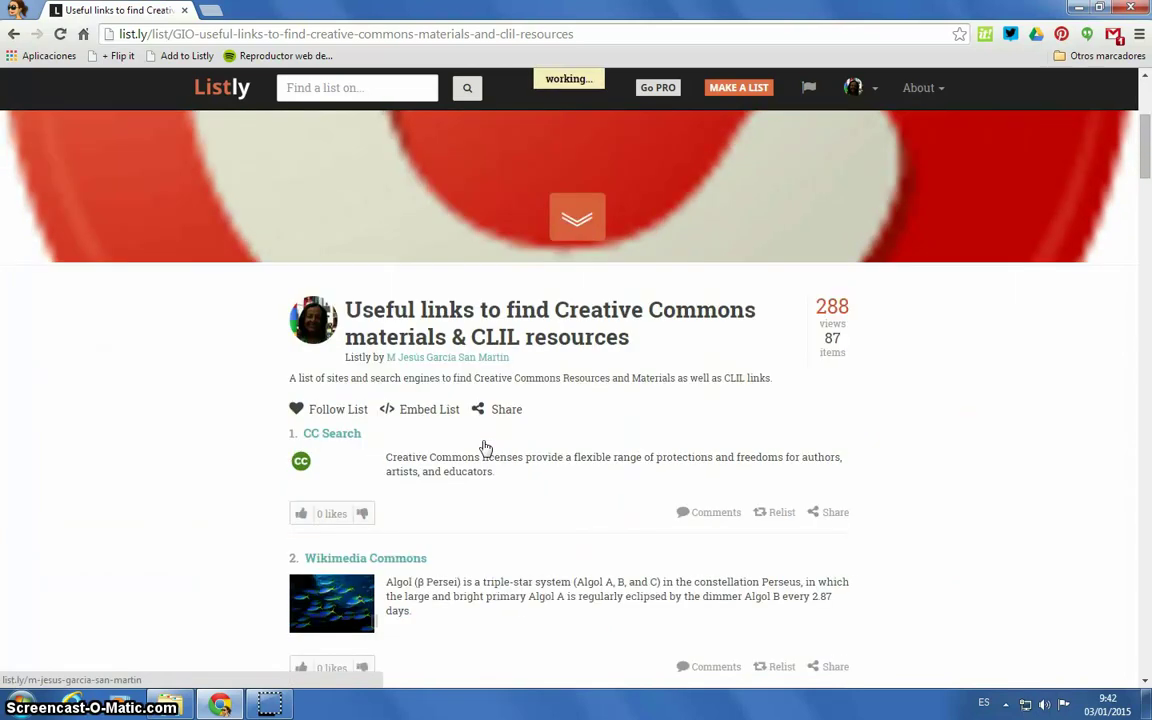
pyautogui.click(368, 412)
pyautogui.click(404, 410)
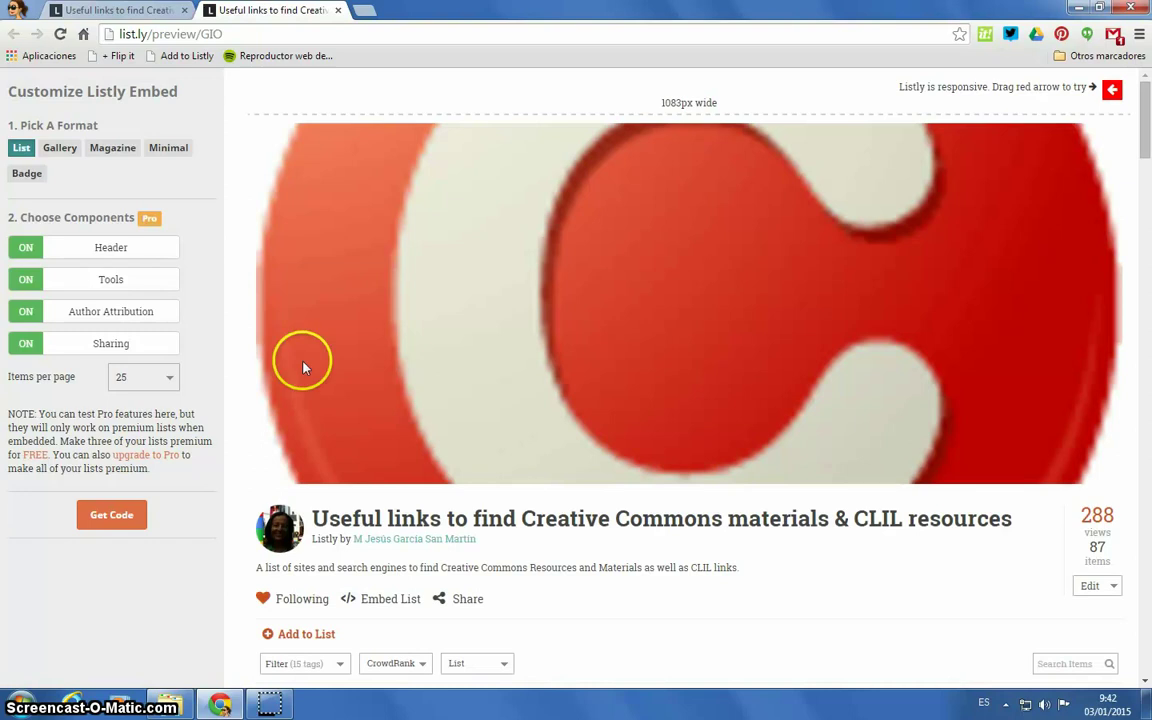
# - Preview the list embed in the Gallery, Magazine, Minimal and Badge formats
pyautogui.click(59, 152)
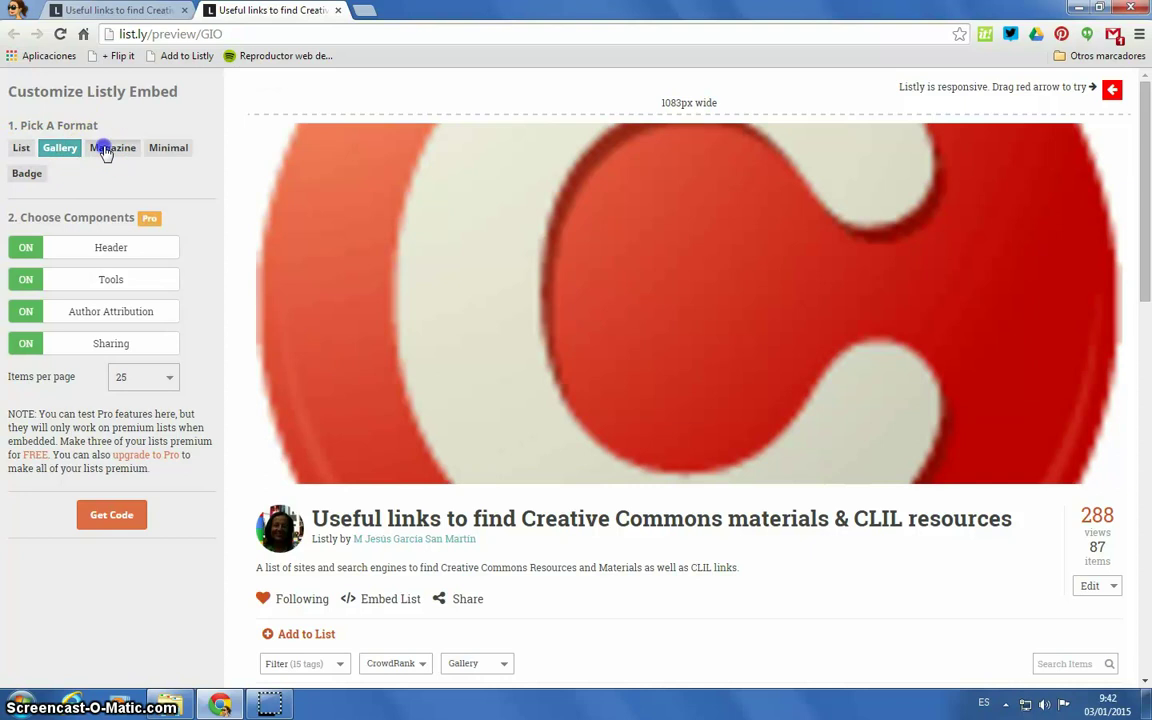
pyautogui.click(108, 148)
pyautogui.click(168, 147)
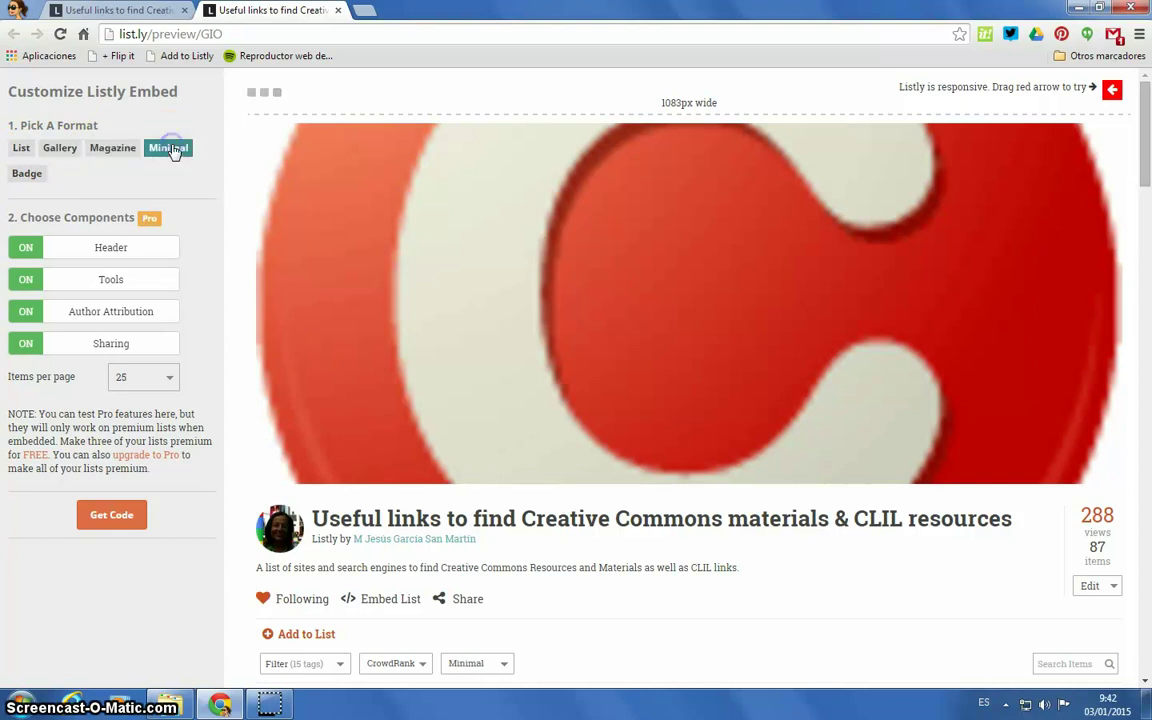
pyautogui.click(22, 176)
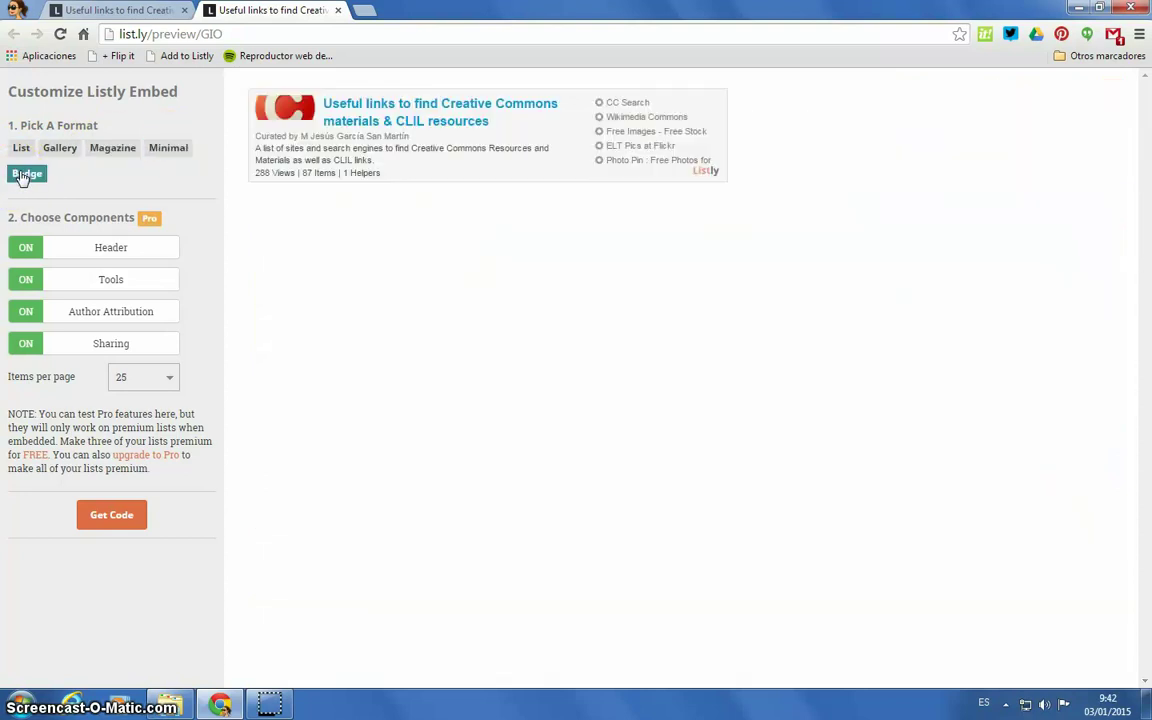
# - Get the embed code for the Badge format, select all of it, and close the code and the embed preview
pyautogui.click(110, 520)
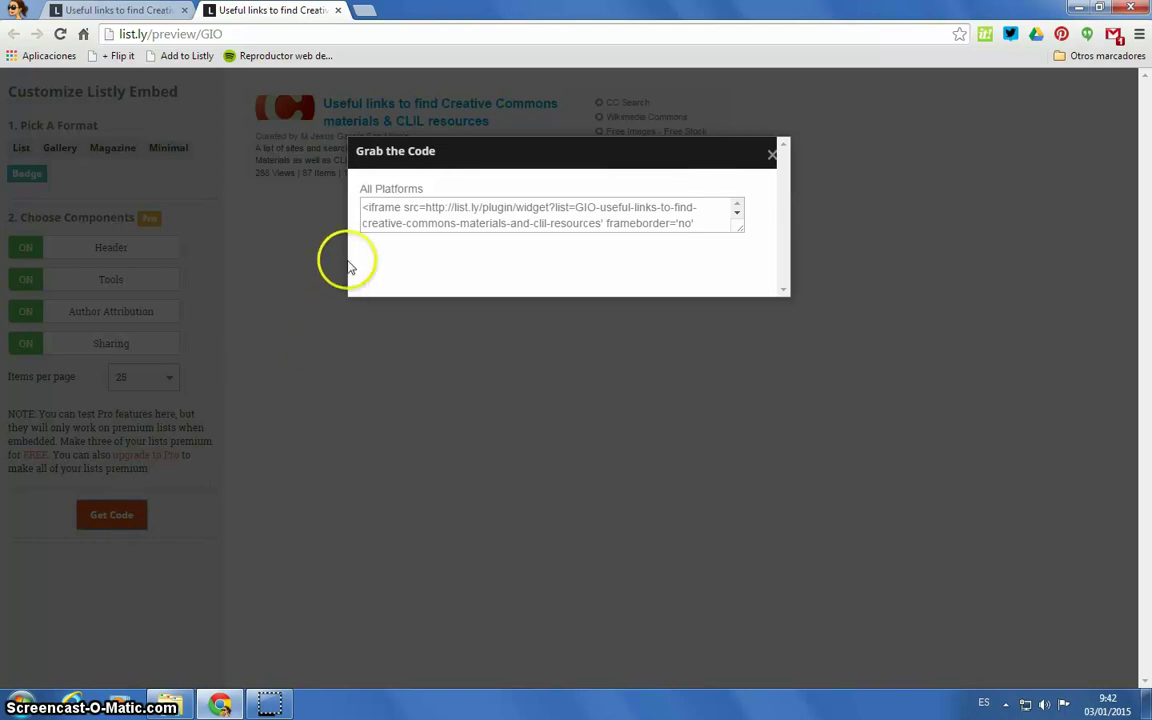
pyautogui.moveTo(352, 213); pyautogui.dragTo(747, 290)
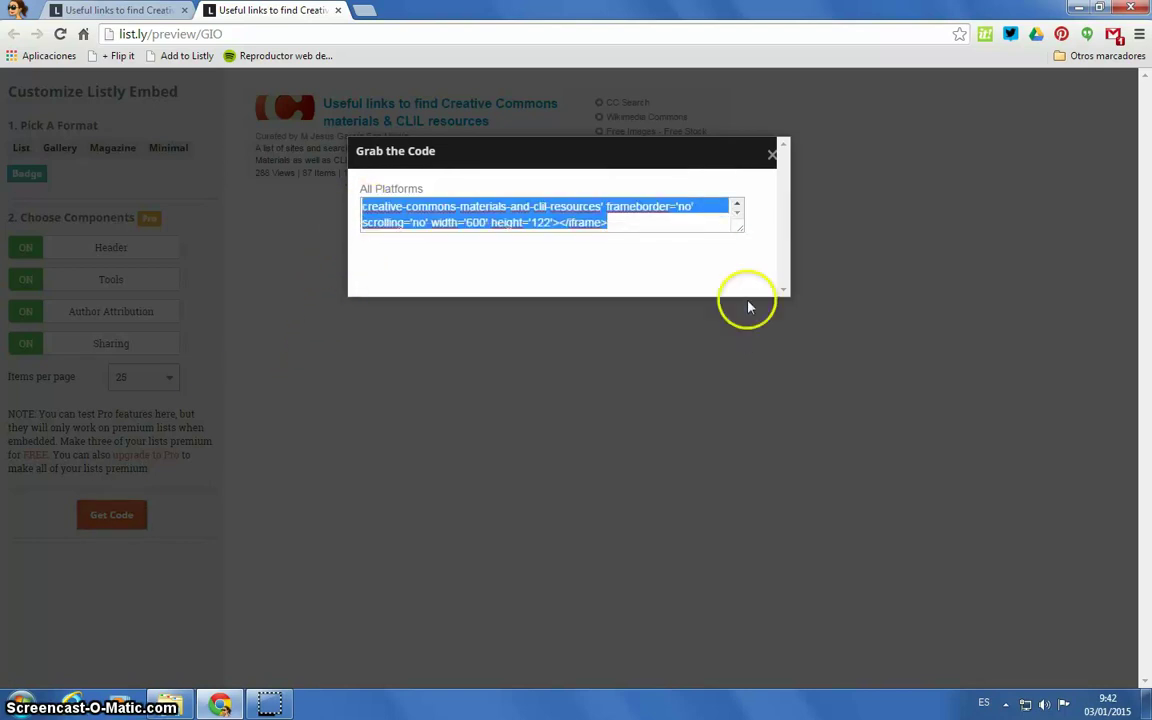
pyautogui.click(774, 155)
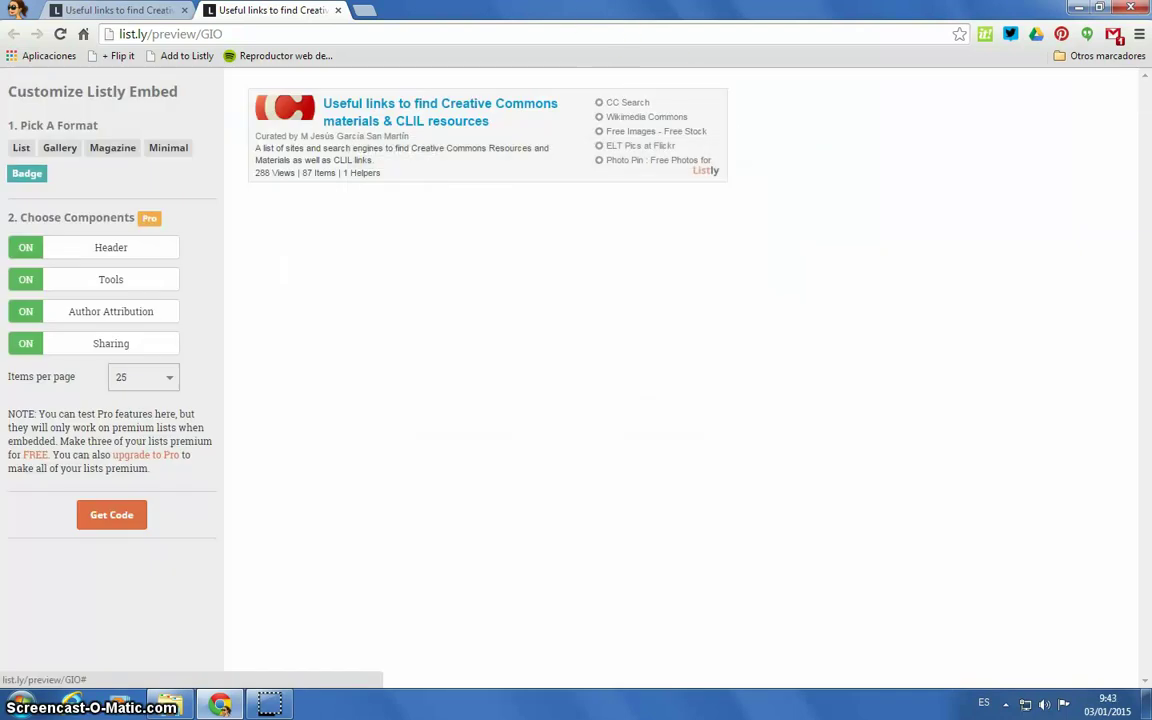
pyautogui.click(339, 11)
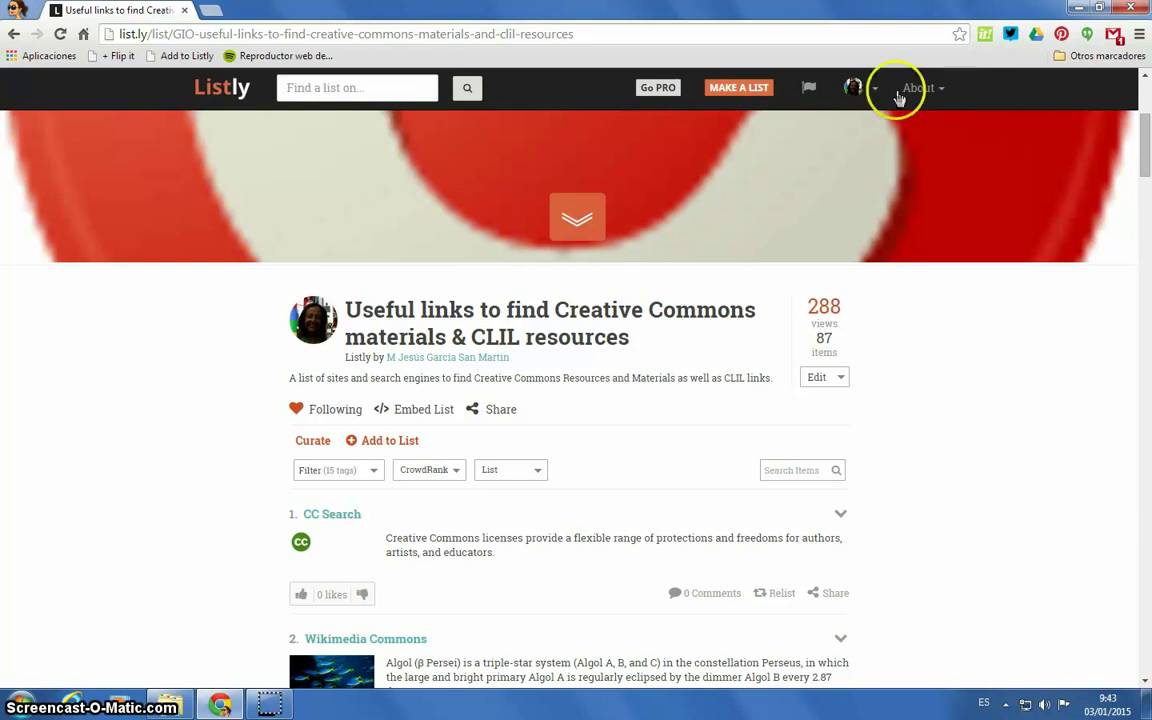
# - Show the options available for the signed-in account
pyautogui.click(187, 56)
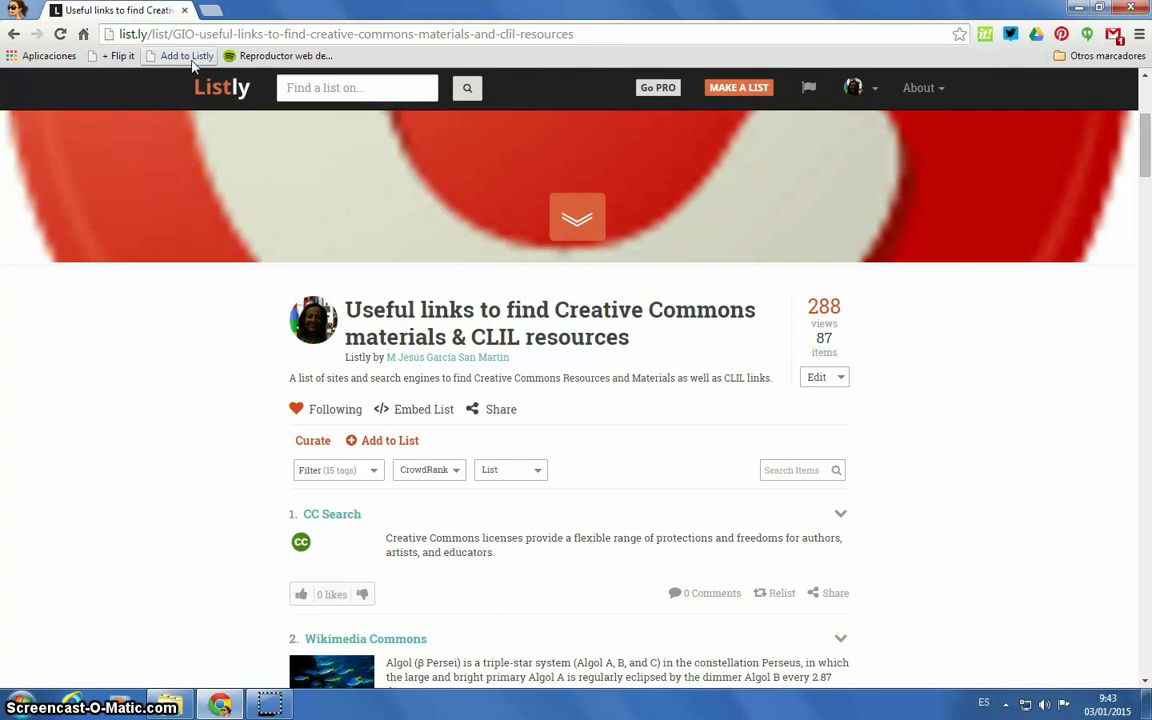
pyautogui.click(875, 88)
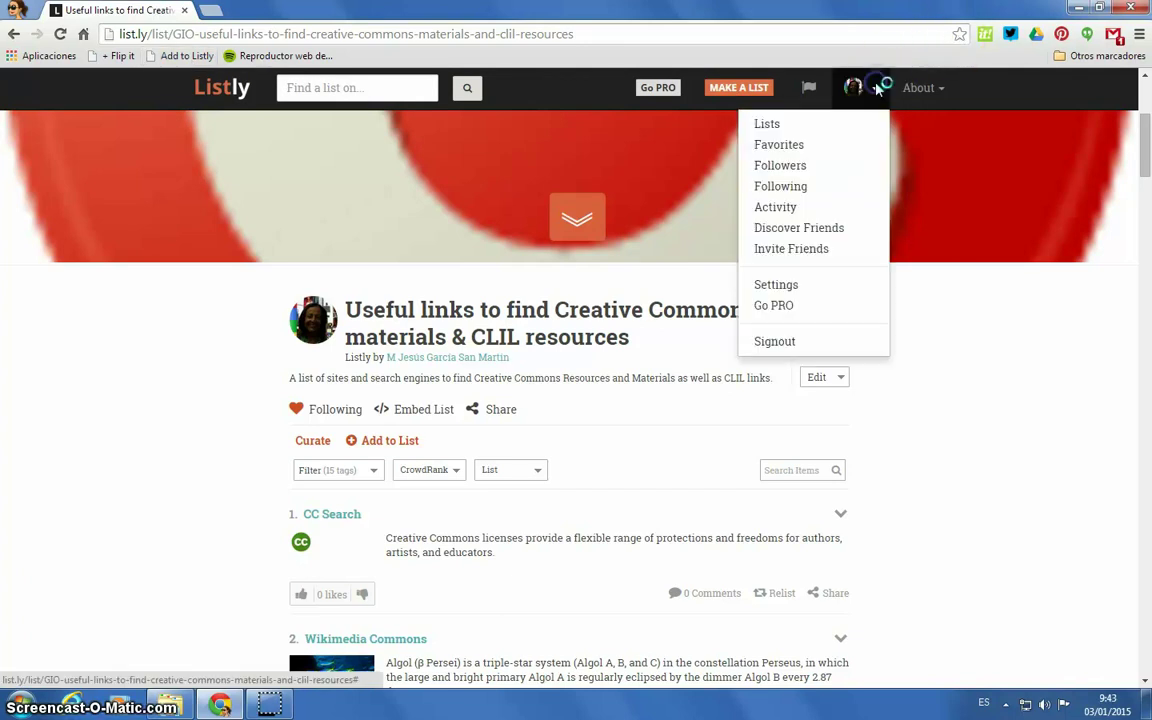